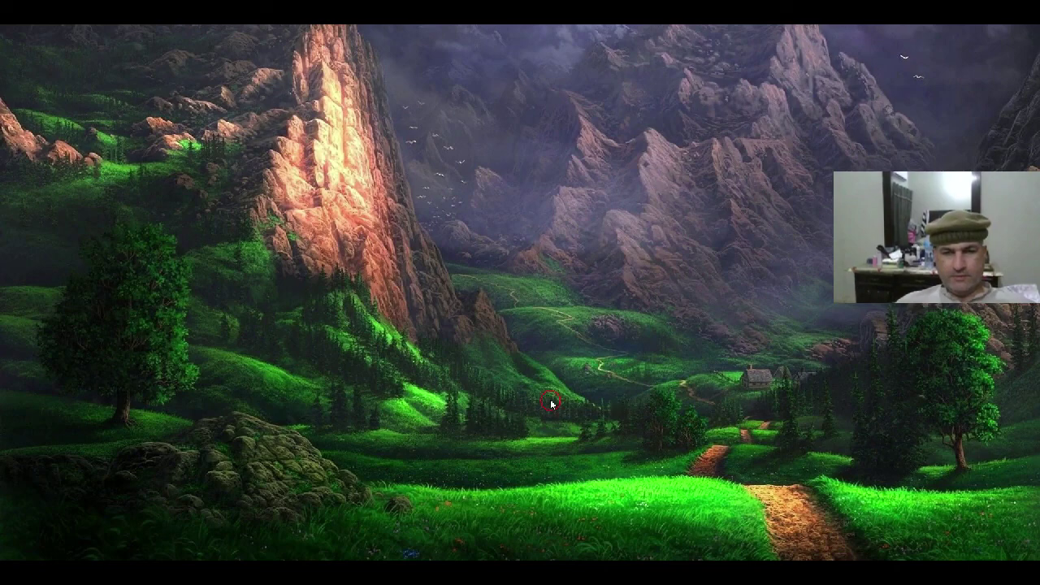
# Step: Restore the Unity editor showing the terrain scene with its winding dirt road
pyautogui.click(550, 402)
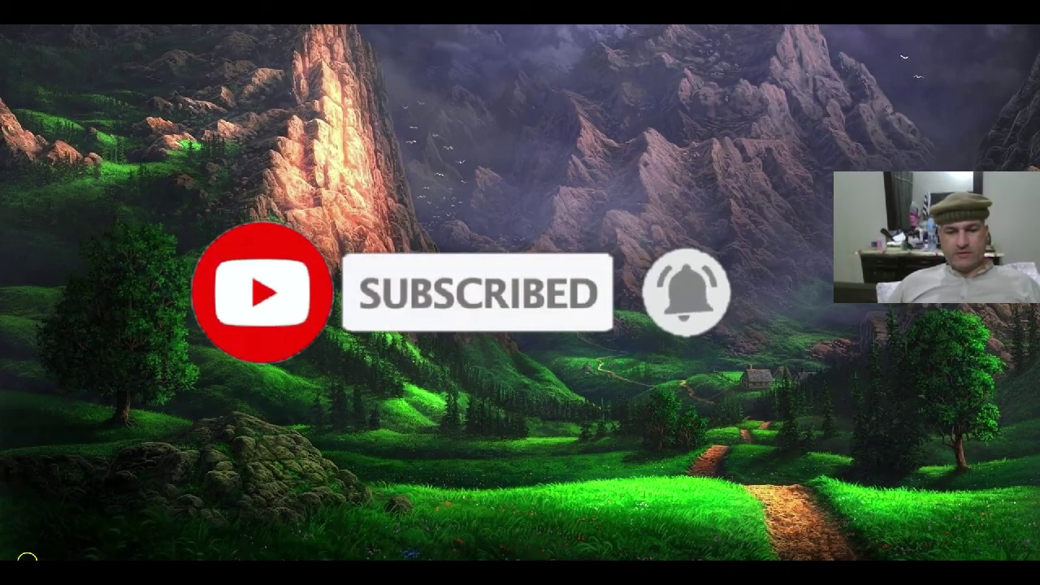
pyautogui.moveTo(631, 557)
pyautogui.click(624, 497)
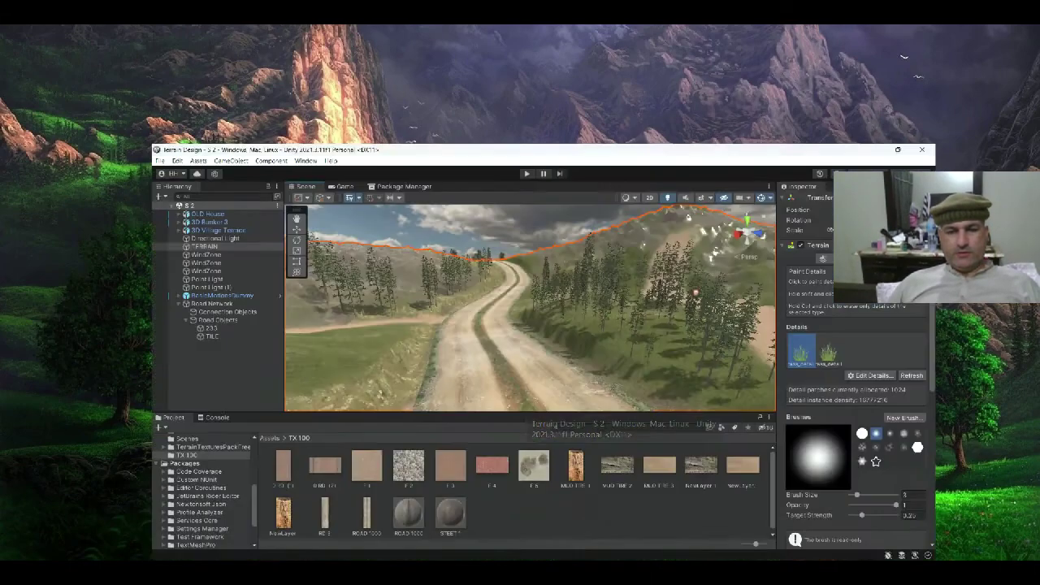
pyautogui.scroll(3, 432, 193)
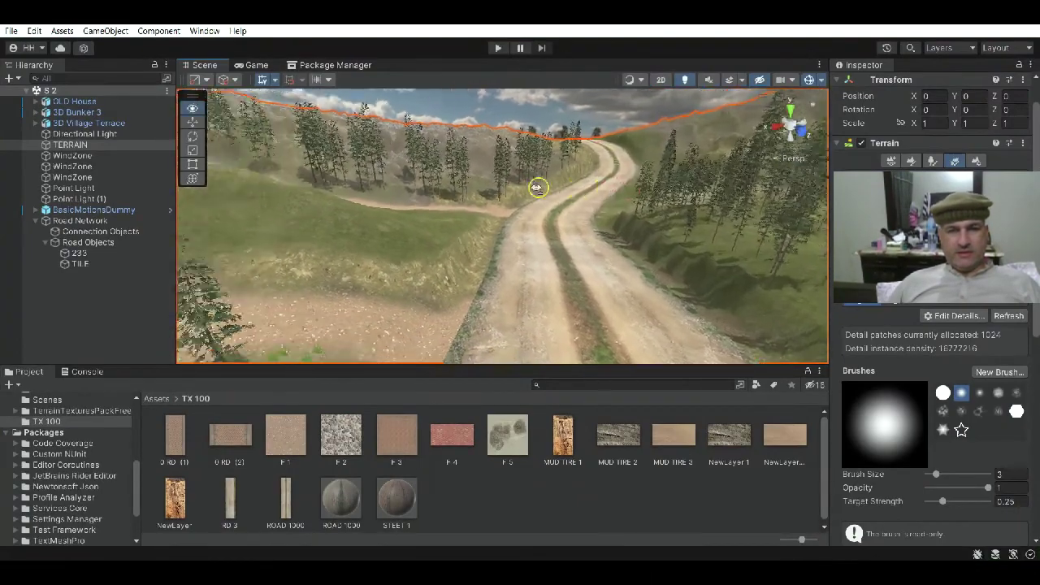
pyautogui.moveTo(537, 188)
pyautogui.mouseDown(button='right')
pyautogui.moveTo(579, 190)
pyautogui.moveTo(534, 203)
pyautogui.mouseUp(button='right')
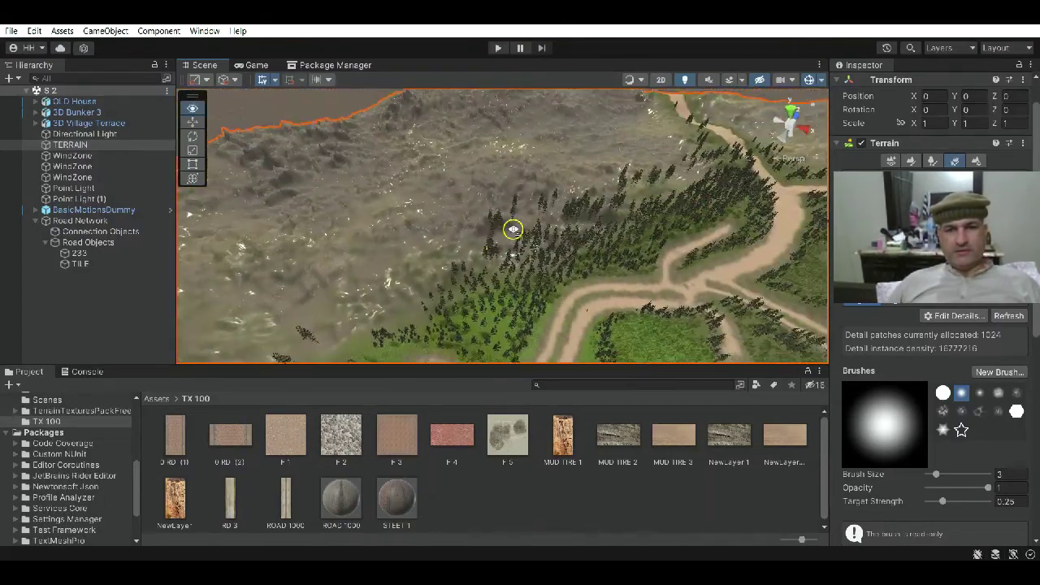
pyautogui.moveTo(494, 237); pyautogui.dragTo(528, 236, button='right')
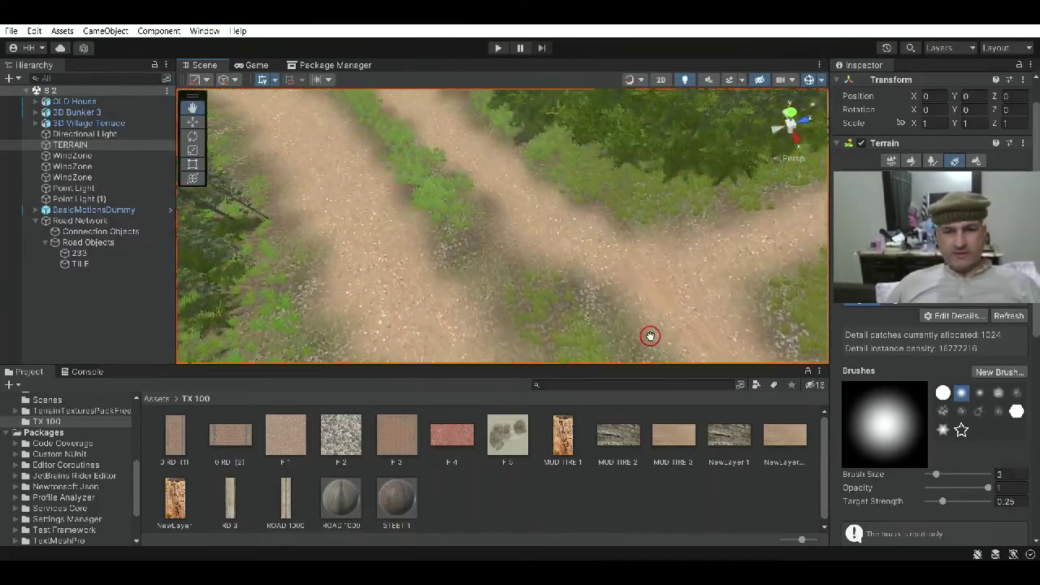
pyautogui.moveTo(670, 342); pyautogui.dragTo(646, 258, button='right')
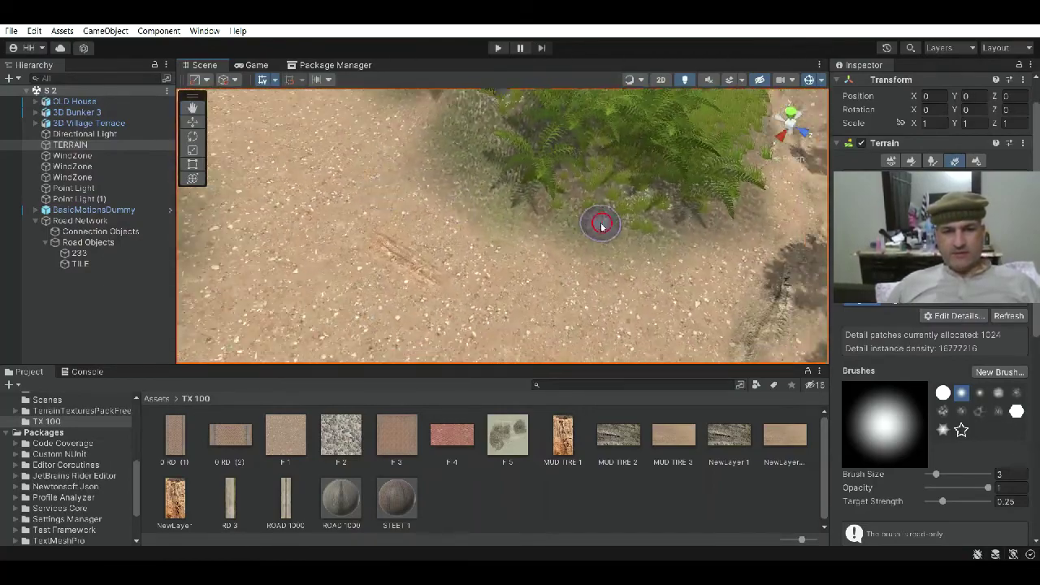
pyautogui.moveTo(530, 225); pyautogui.dragTo(429, 230, button='right')
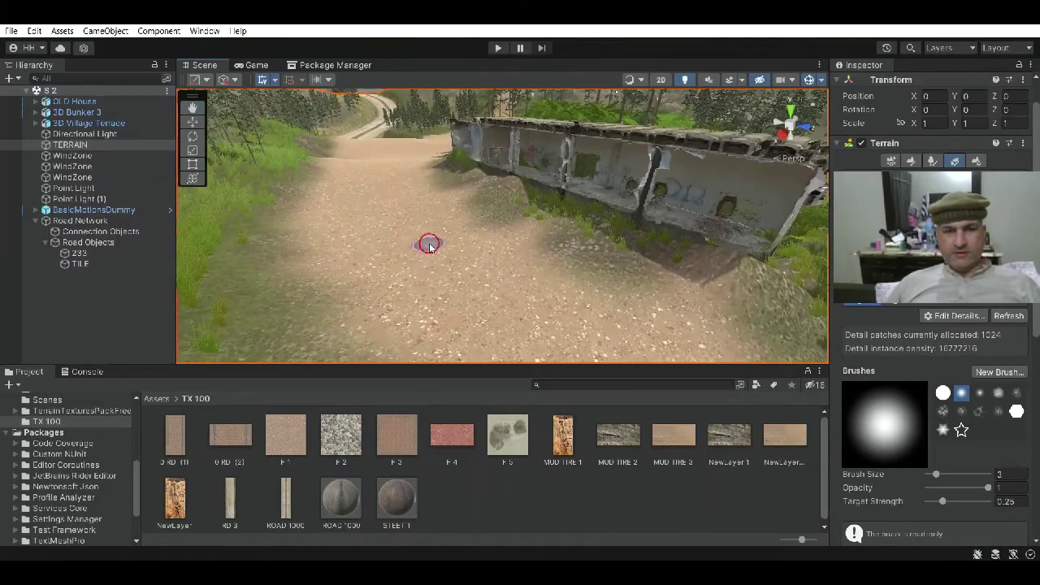
pyautogui.moveTo(529, 200); pyautogui.dragTo(650, 279, button='right')
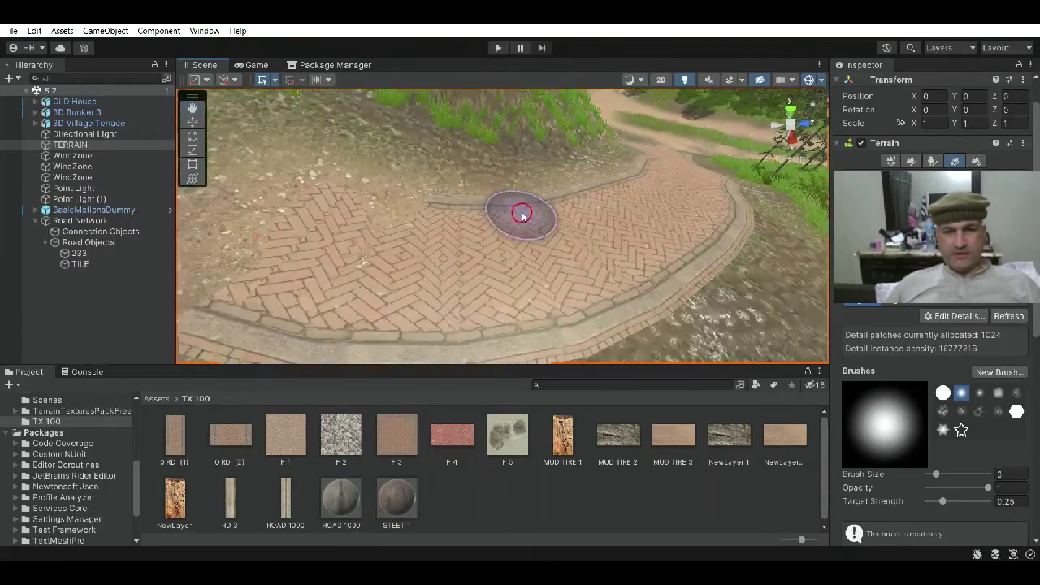
pyautogui.moveTo(567, 206); pyautogui.dragTo(503, 230, button='right')
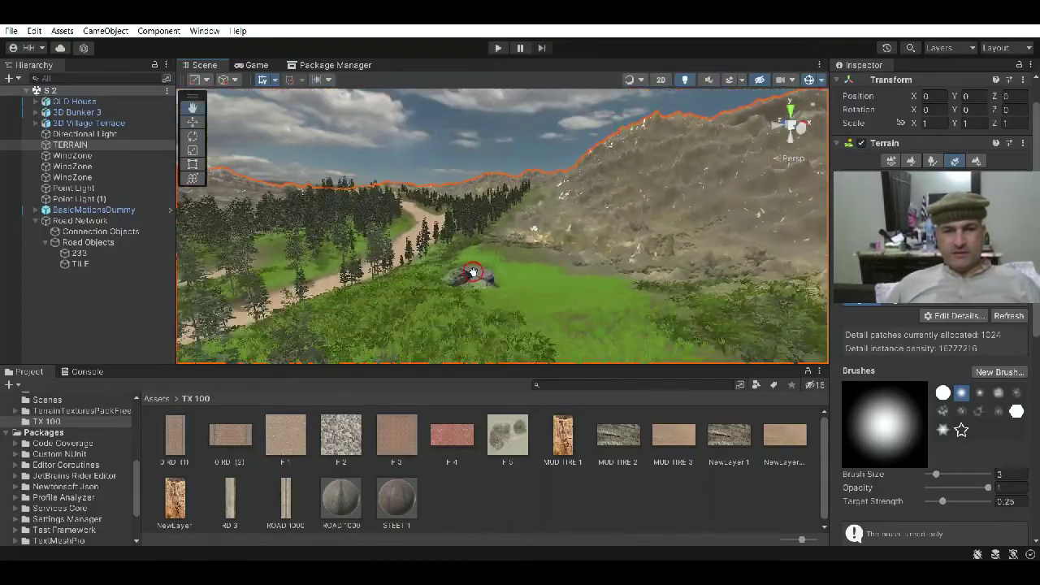
pyautogui.moveTo(472, 272); pyautogui.dragTo(496, 247, button='middle')
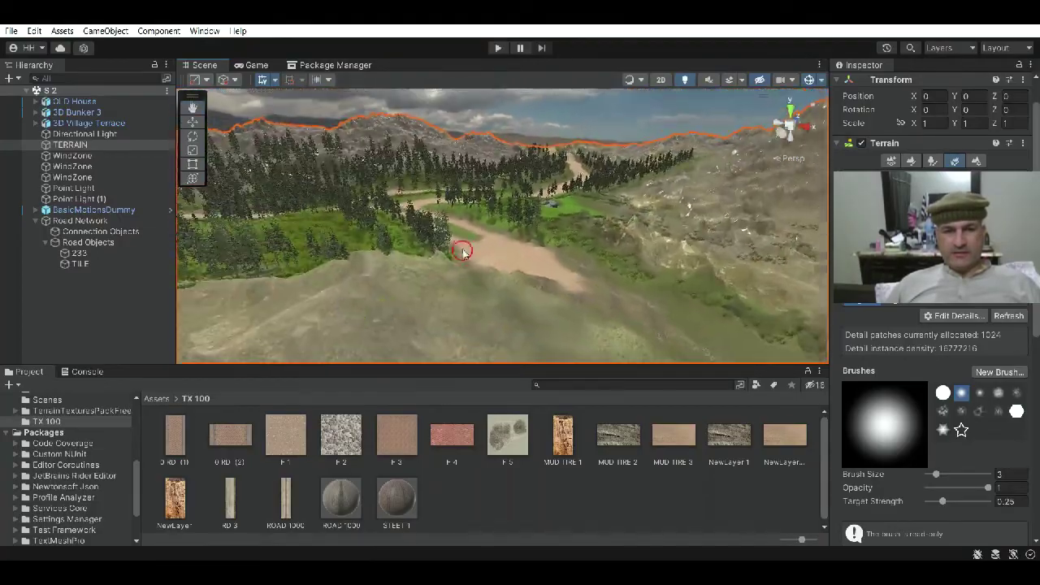
pyautogui.keyDown('alt'); pyautogui.moveTo(536, 256); pyautogui.dragTo(487, 249); pyautogui.keyUp('alt')
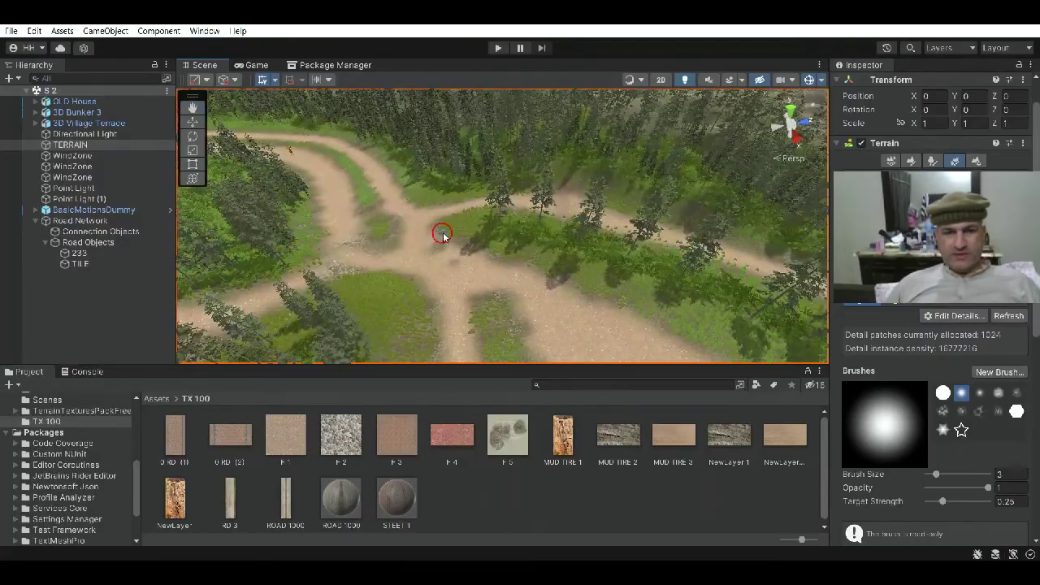
pyautogui.keyDown('alt'); pyautogui.moveTo(364, 240); pyautogui.dragTo(406, 263); pyautogui.keyUp('alt')
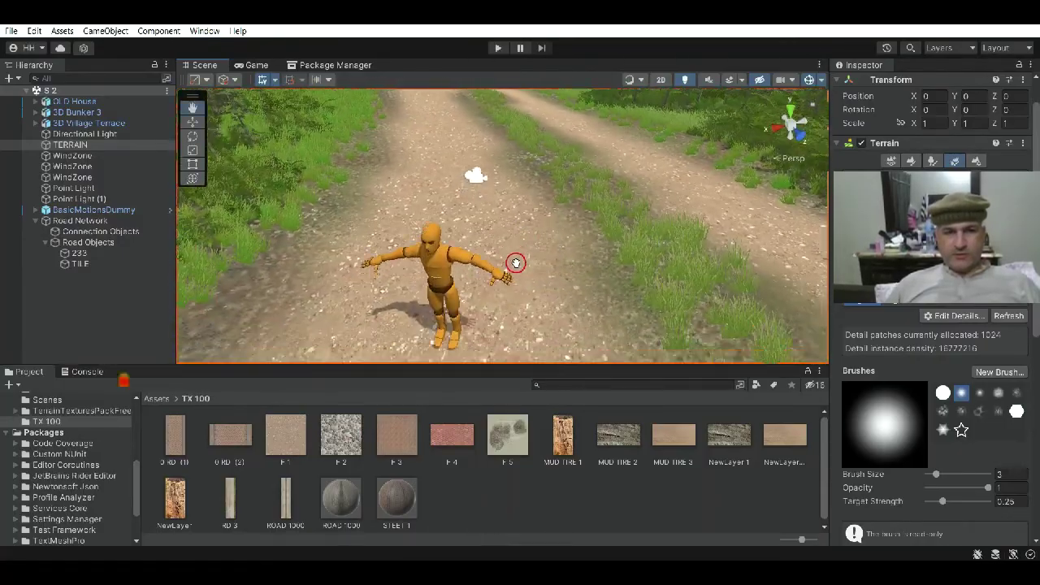
pyautogui.scroll(-3, 516, 263)
pyautogui.scroll(-3, 557, 243)
pyautogui.scroll(-3, 476, 251)
pyautogui.scroll(-3, 557, 239)
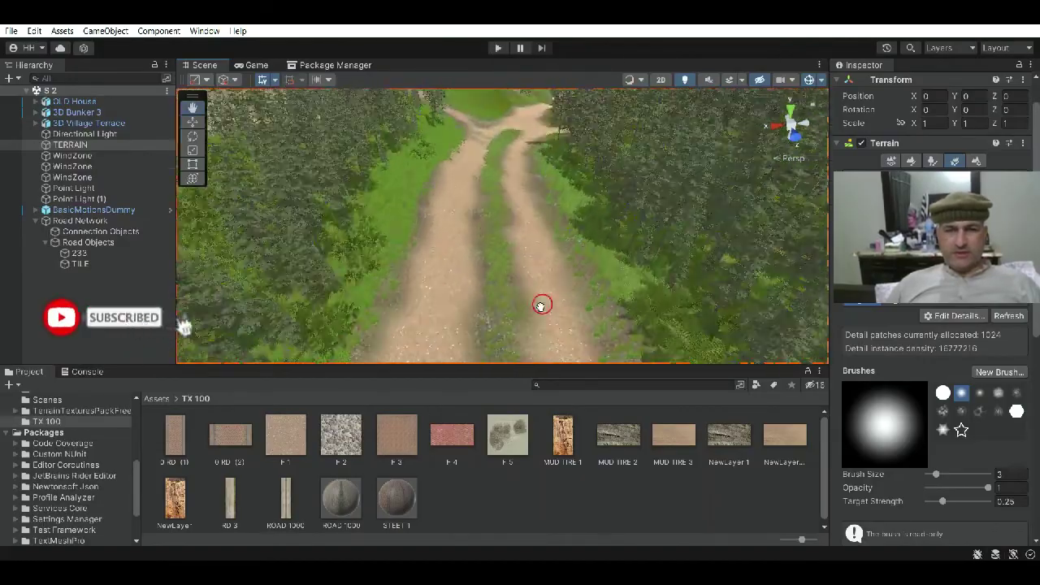
pyautogui.keyDown('alt'); pyautogui.moveTo(541, 305); pyautogui.dragTo(504, 238); pyautogui.keyUp('alt')
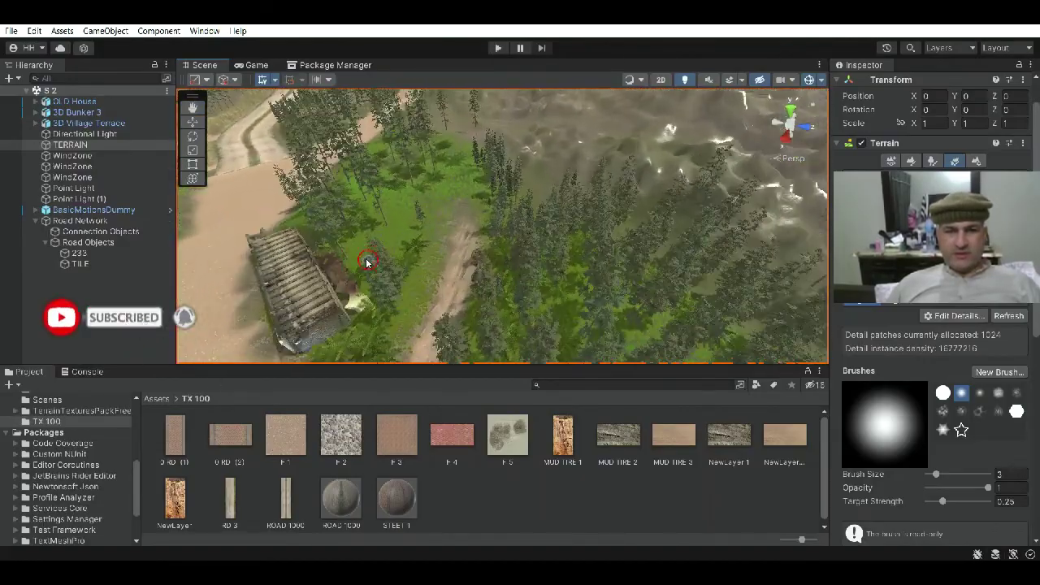
pyautogui.scroll(3, 505, 153)
pyautogui.scroll(3, 520, 232)
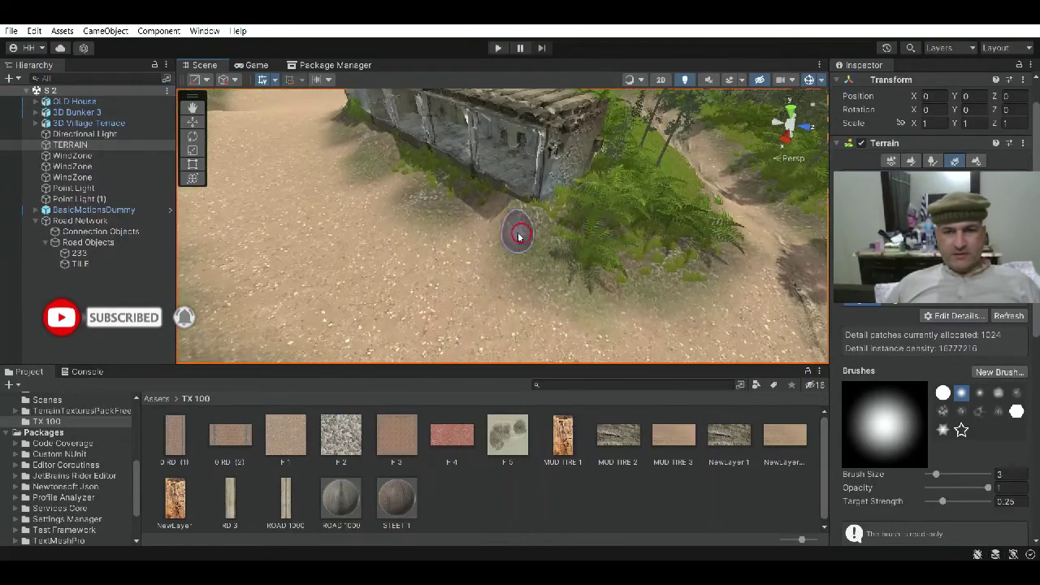
pyautogui.scroll(2, 728, 333)
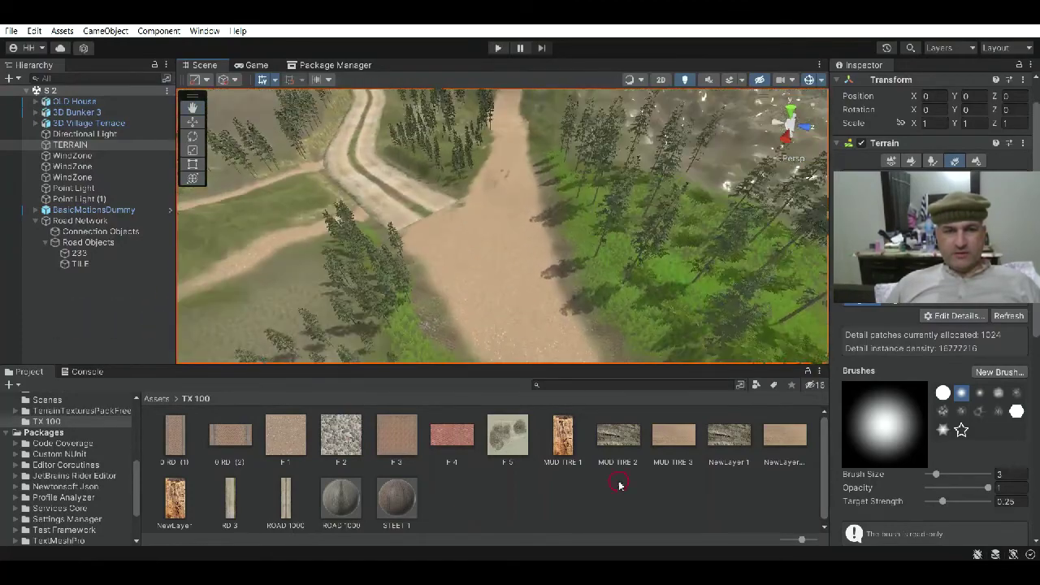
pyautogui.keyDown('alt'); pyautogui.moveTo(569, 325); pyautogui.dragTo(450, 155); pyautogui.keyUp('alt')
pyautogui.moveTo(474, 236); pyautogui.dragTo(344, 162, button='middle')
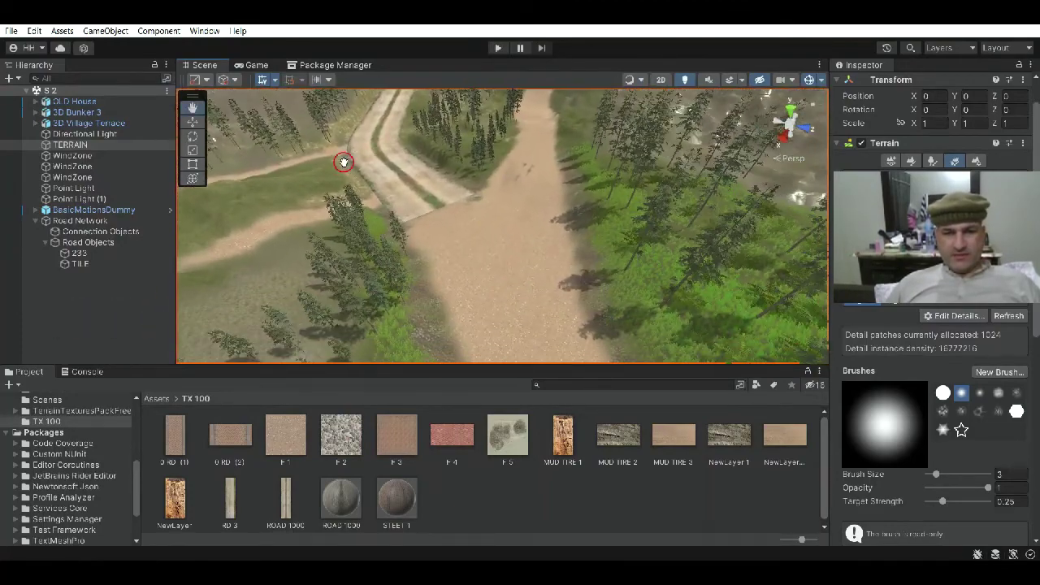
pyautogui.scroll(-1, 497, 221)
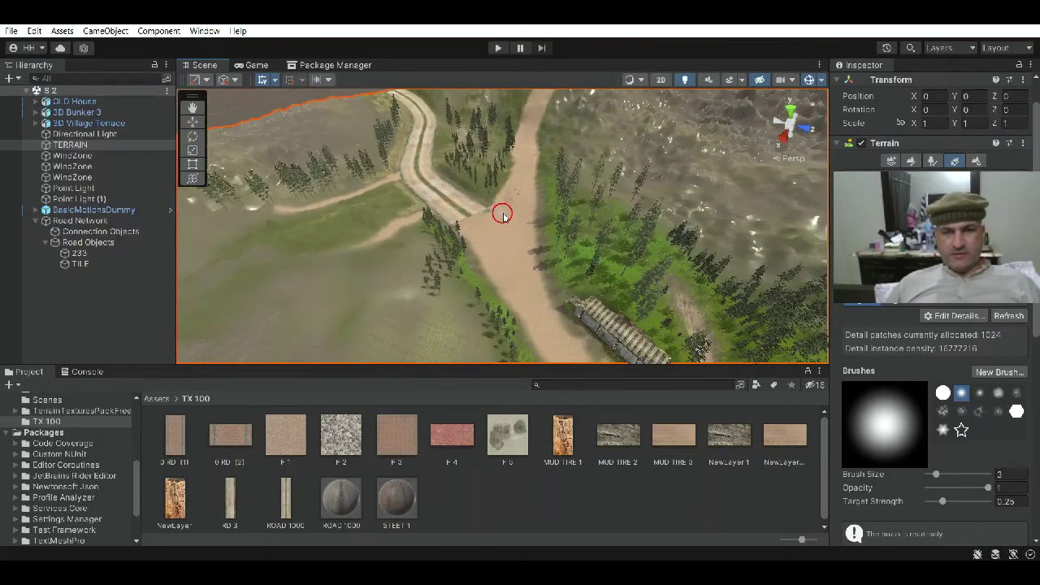
pyautogui.moveTo(502, 213)
pyautogui.keyDown('alt'); pyautogui.mouseDown()
pyautogui.moveTo(513, 282)
pyautogui.moveTo(534, 199)
pyautogui.mouseUp(); pyautogui.keyUp('alt')
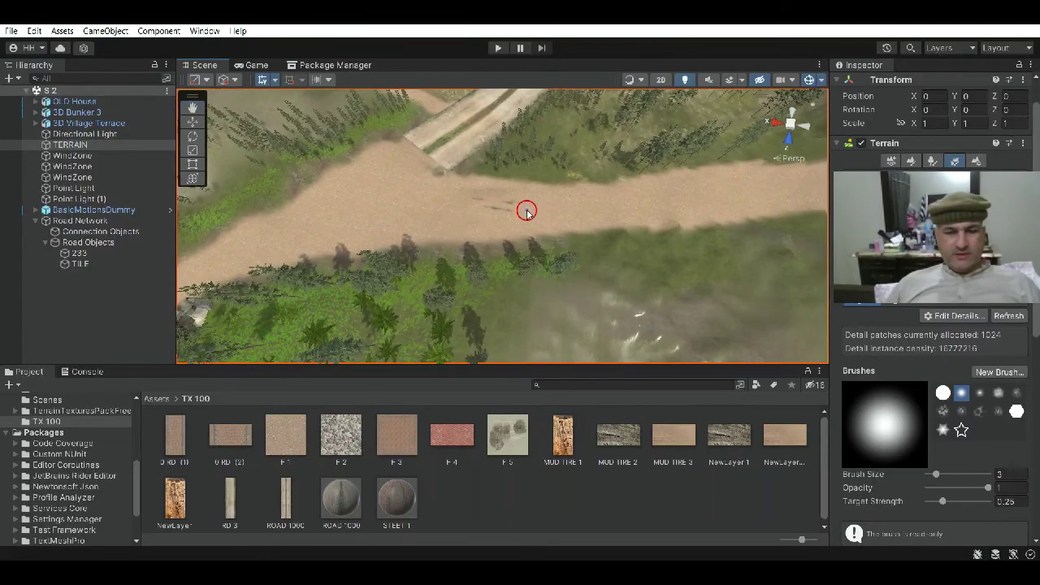
pyautogui.scroll(10, 527, 207)
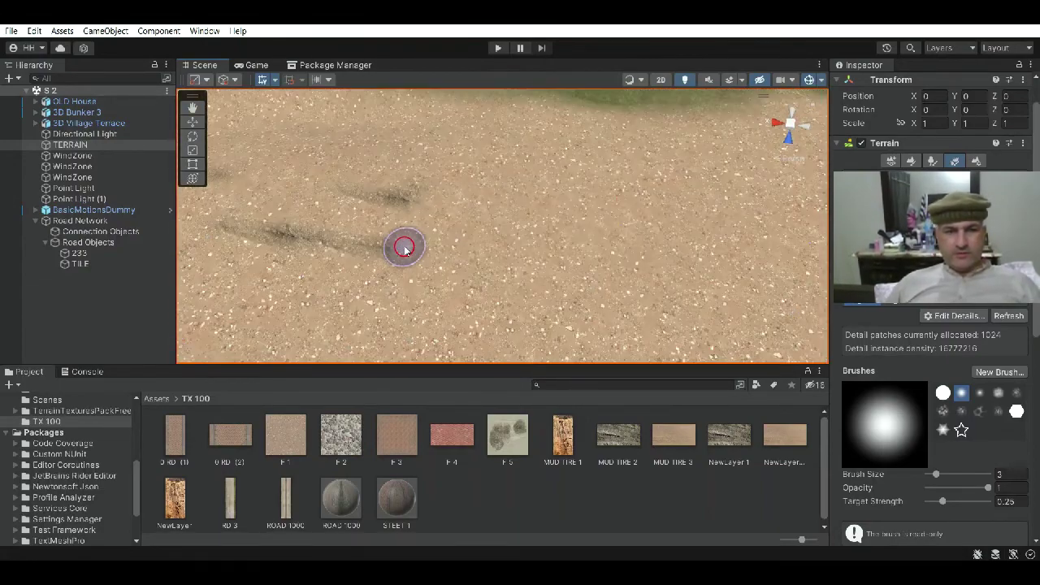
pyautogui.scroll(-3, 390, 235)
pyautogui.scroll(-3, 463, 244)
pyautogui.scroll(-2, 446, 234)
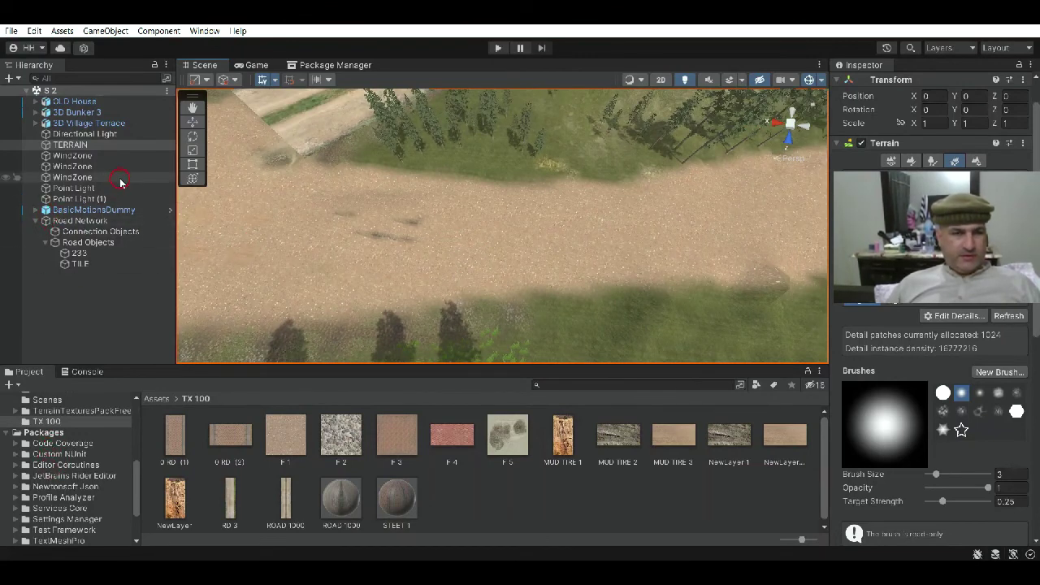
# Step: Show My Assets in the Package Manager and create a new EasyRoads3D Road Network
pyautogui.click(329, 65)
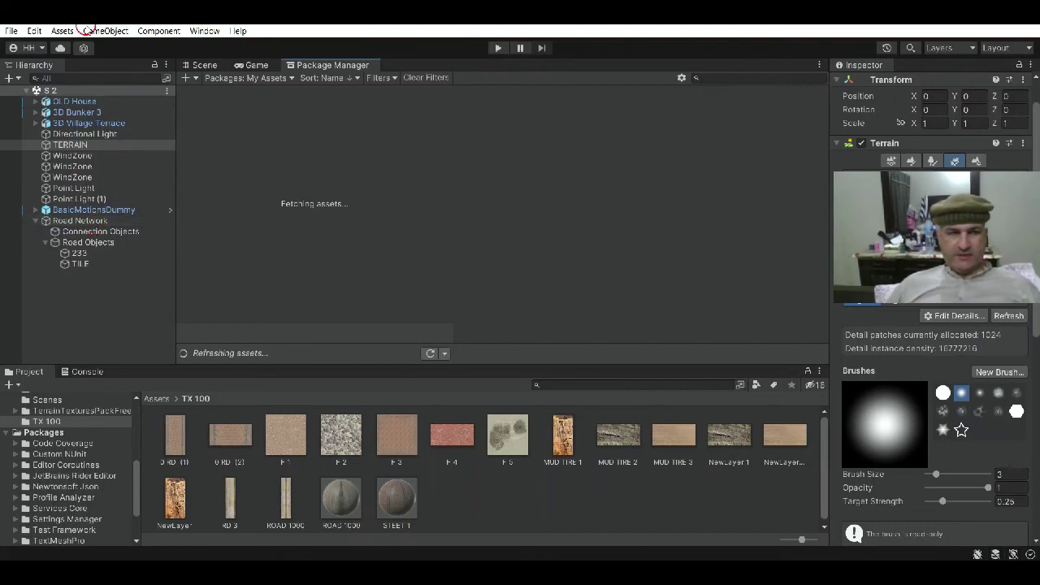
pyautogui.click(104, 31)
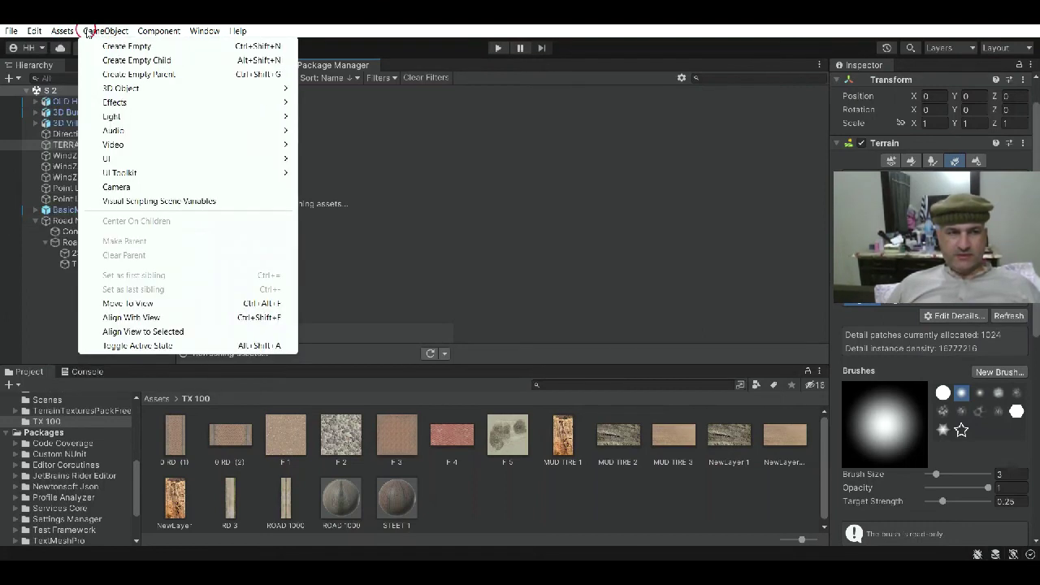
pyautogui.moveTo(148, 89)
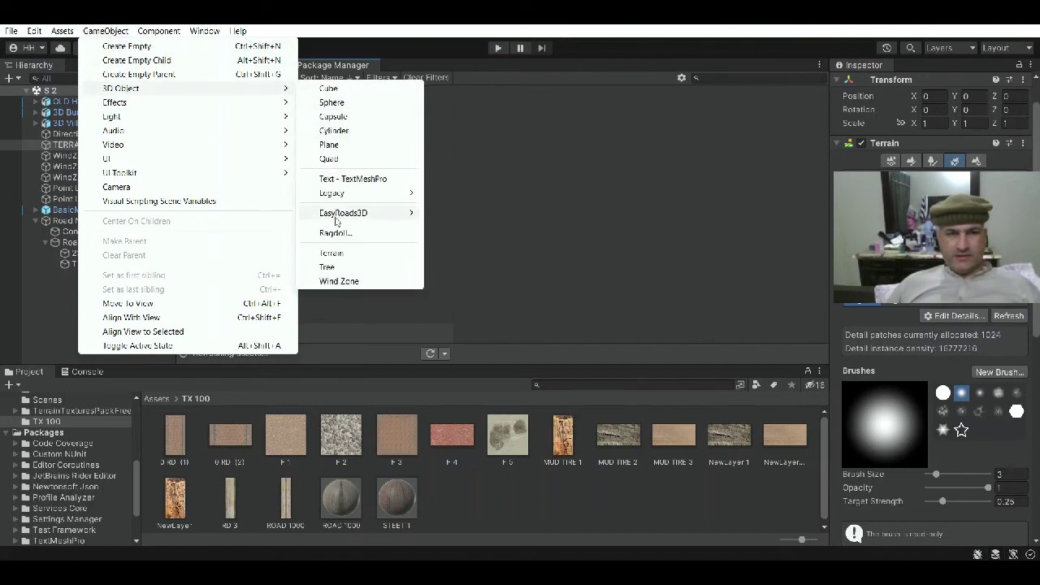
pyautogui.moveTo(333, 215)
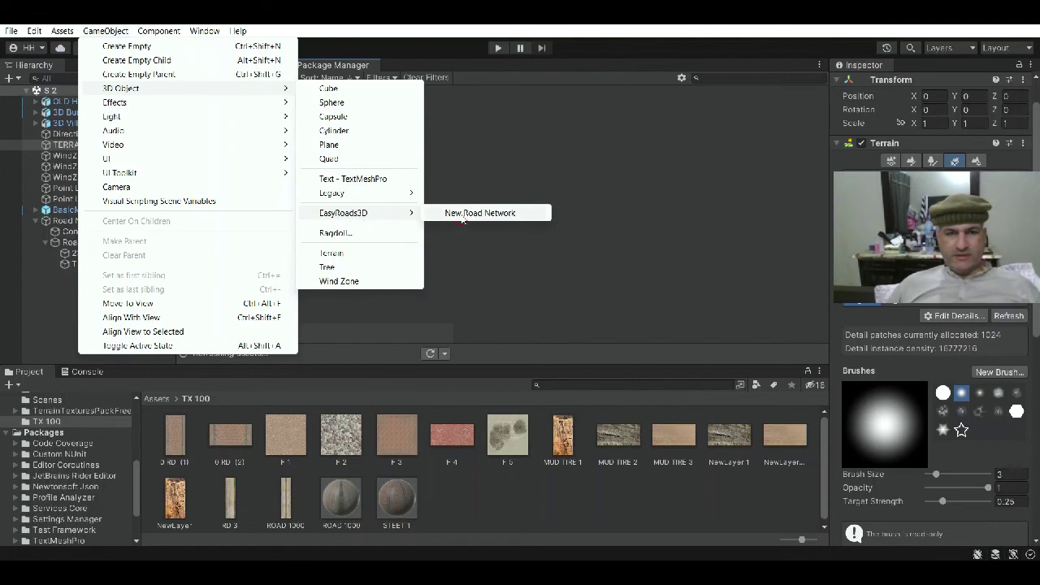
pyautogui.click(51, 278)
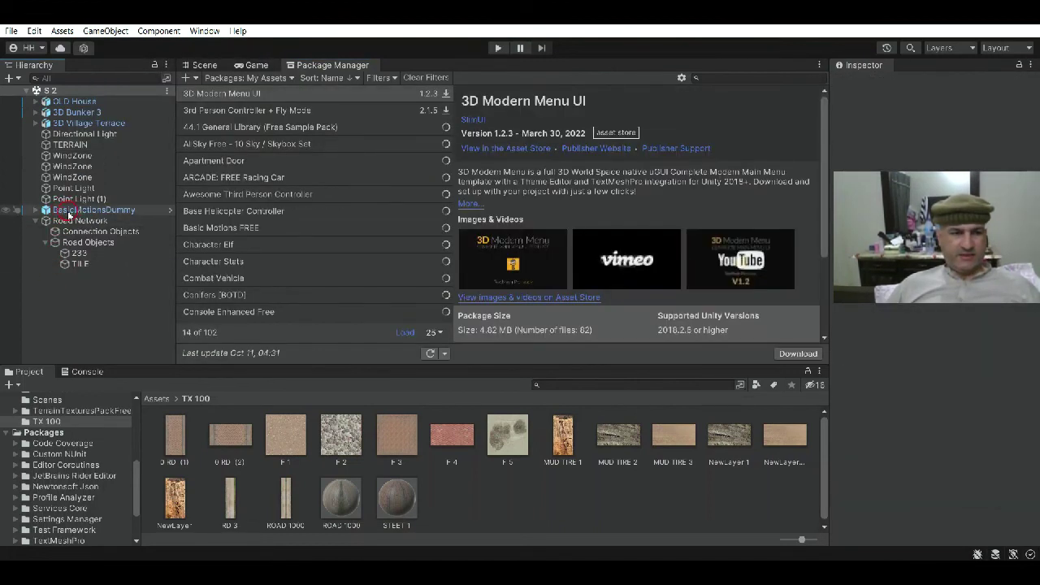
# Step: Collapse and select Road Network, then orbit the Scene view over the dirt track
pyautogui.click(36, 221)
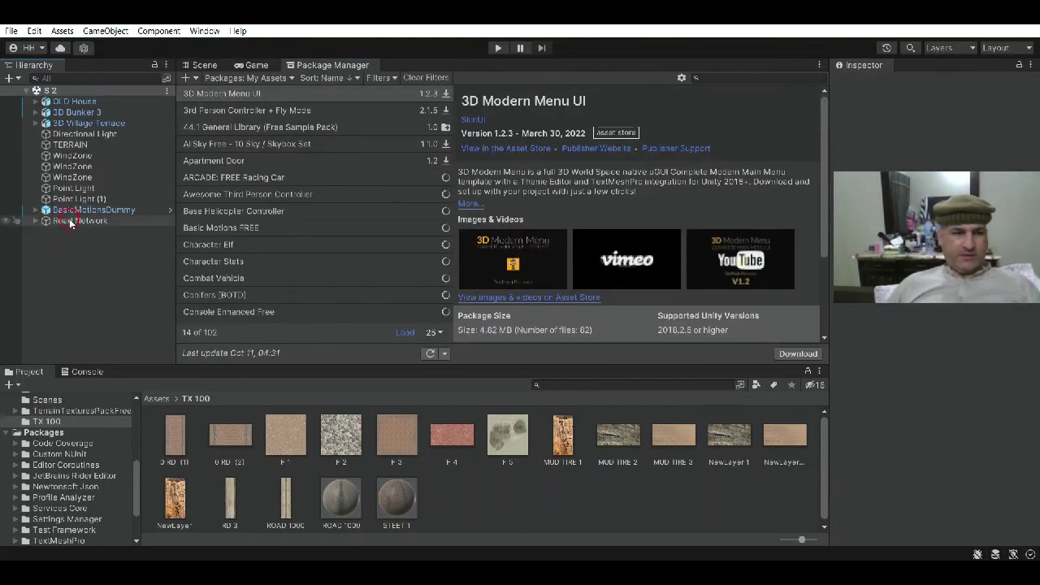
pyautogui.click(80, 221)
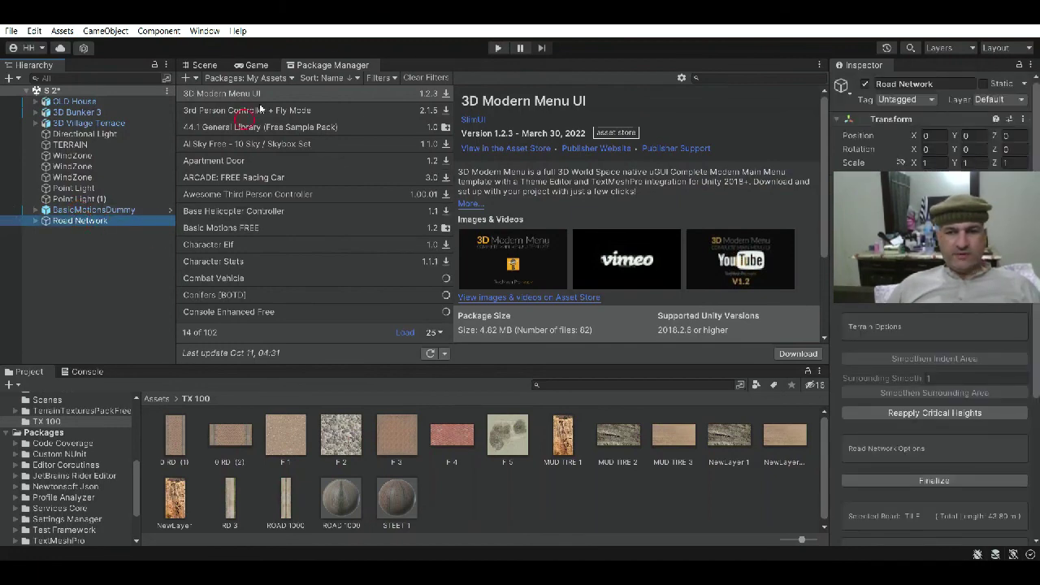
pyautogui.click(204, 64)
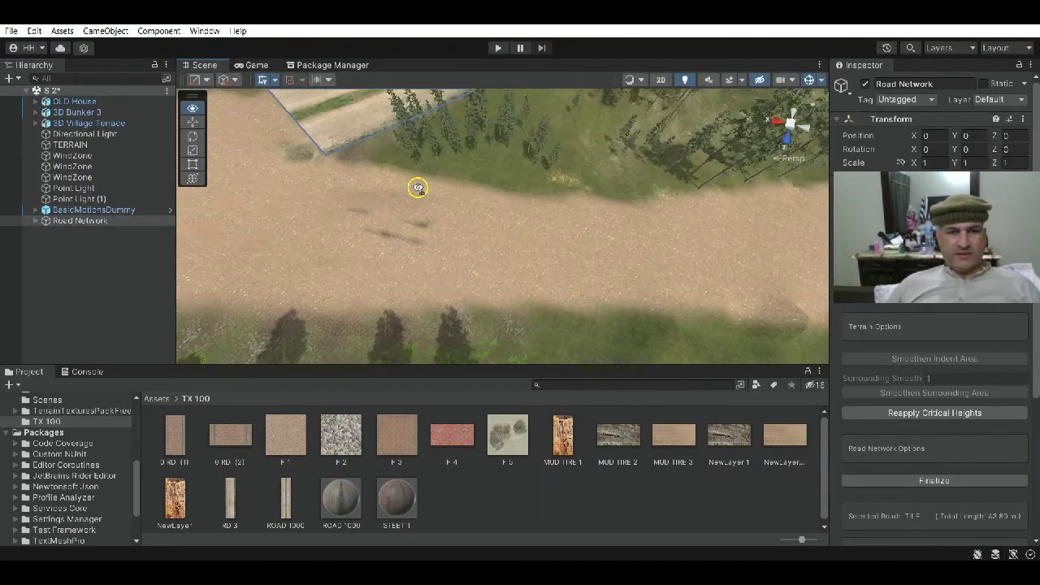
pyautogui.moveTo(417, 186)
pyautogui.mouseDown(button='right')
pyautogui.moveTo(438, 196)
pyautogui.moveTo(757, 202)
pyautogui.mouseUp(button='right')
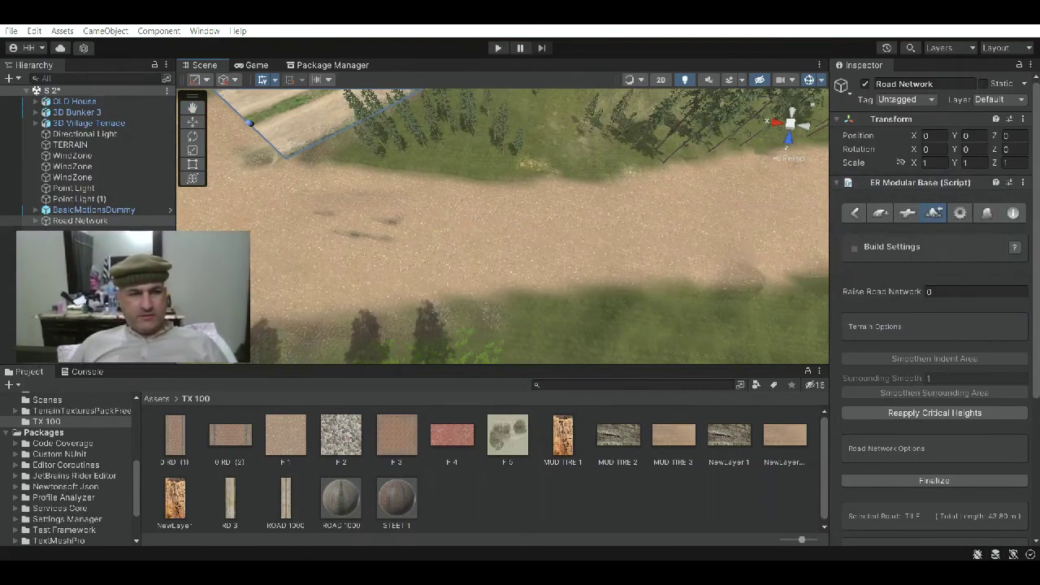
# Step: Add a road object named NEW ROAD 2 with road width 10 and the road material
pyautogui.click(885, 214)
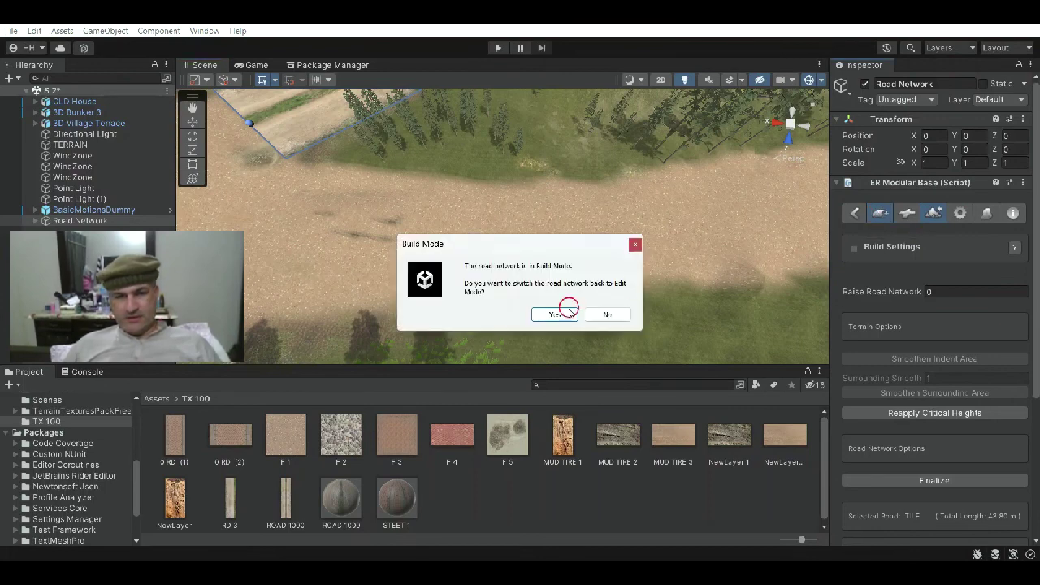
pyautogui.click(556, 314)
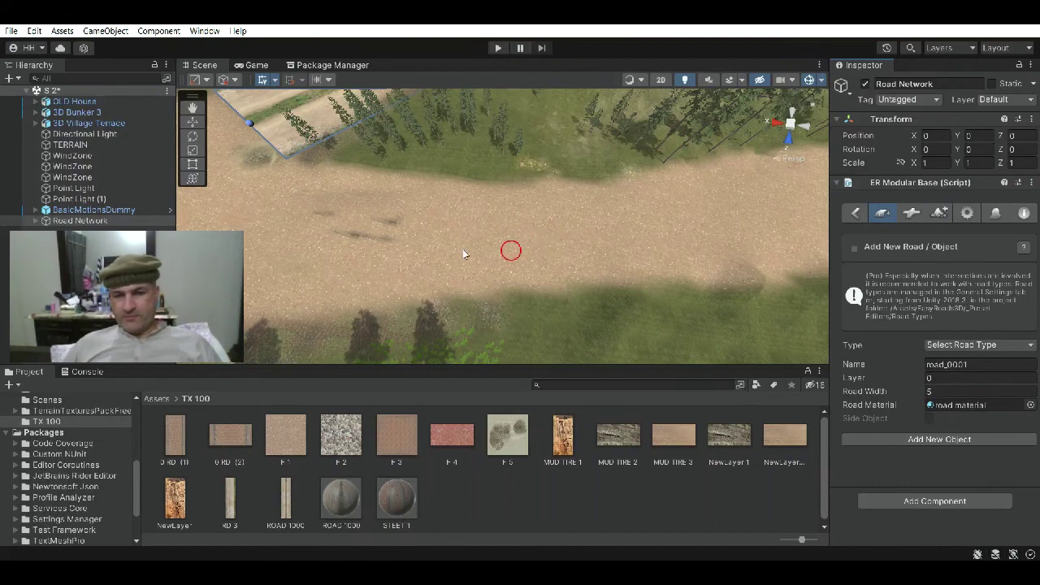
pyautogui.click(982, 364)
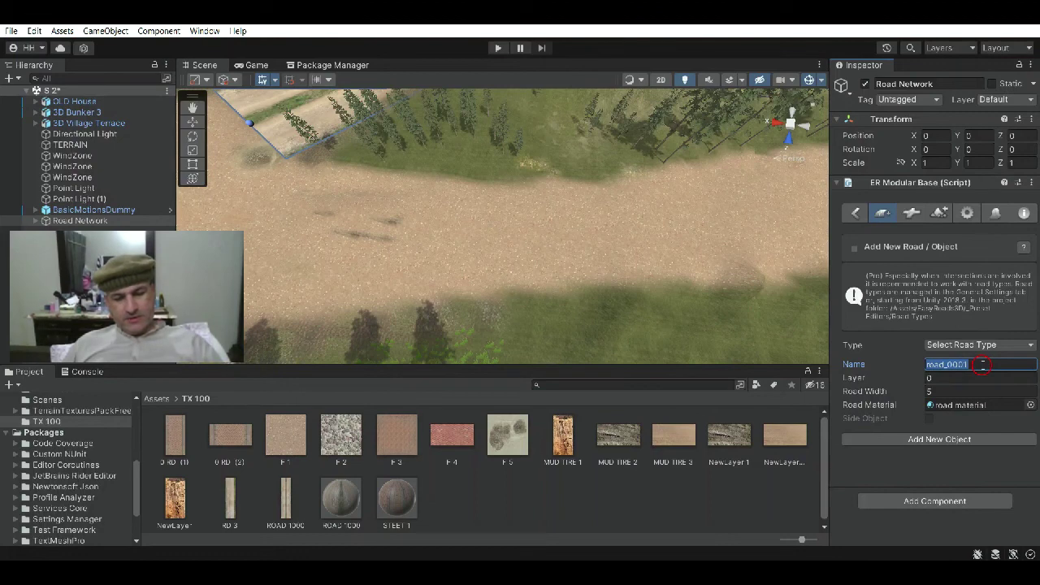
pyautogui.write('NEW ROAD 2')
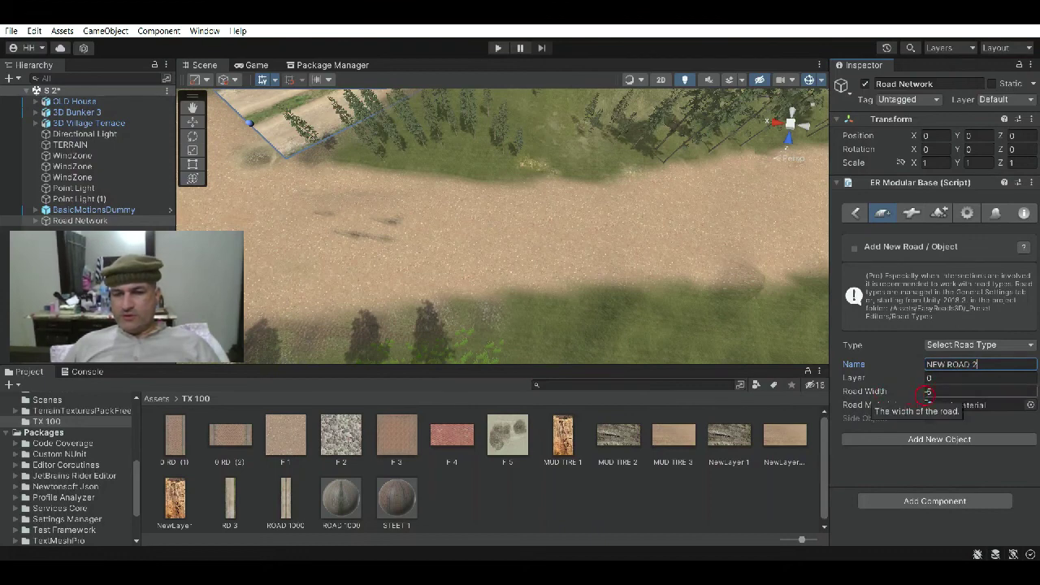
pyautogui.click(940, 391)
pyautogui.write('10')
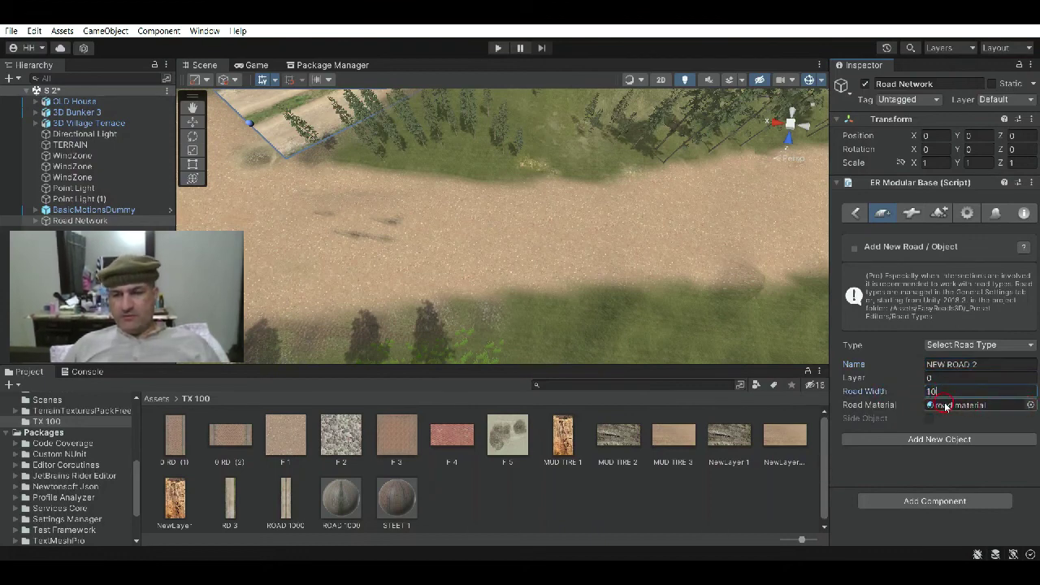
pyautogui.click(1031, 404)
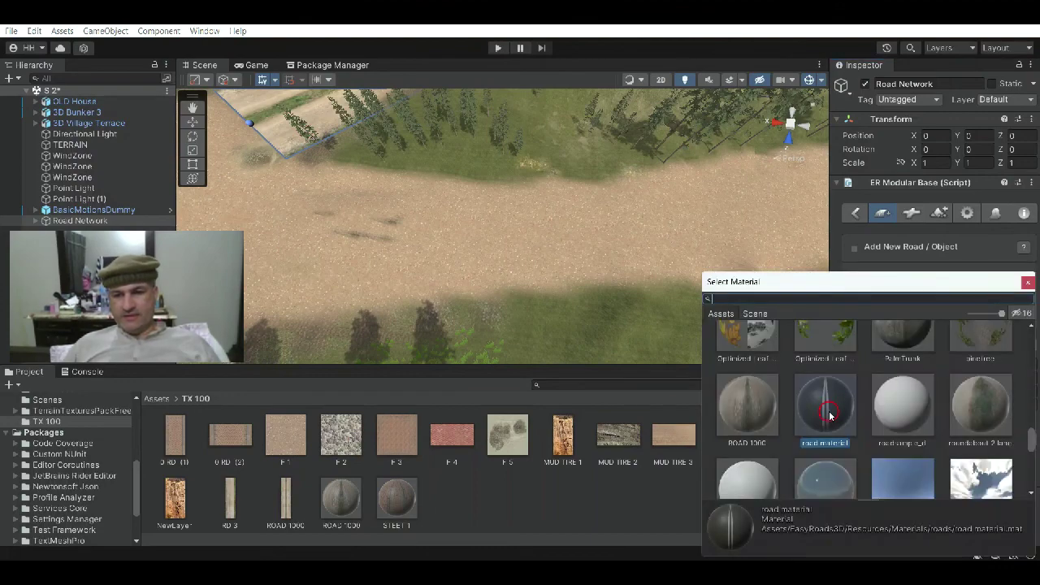
pyautogui.click(1028, 282)
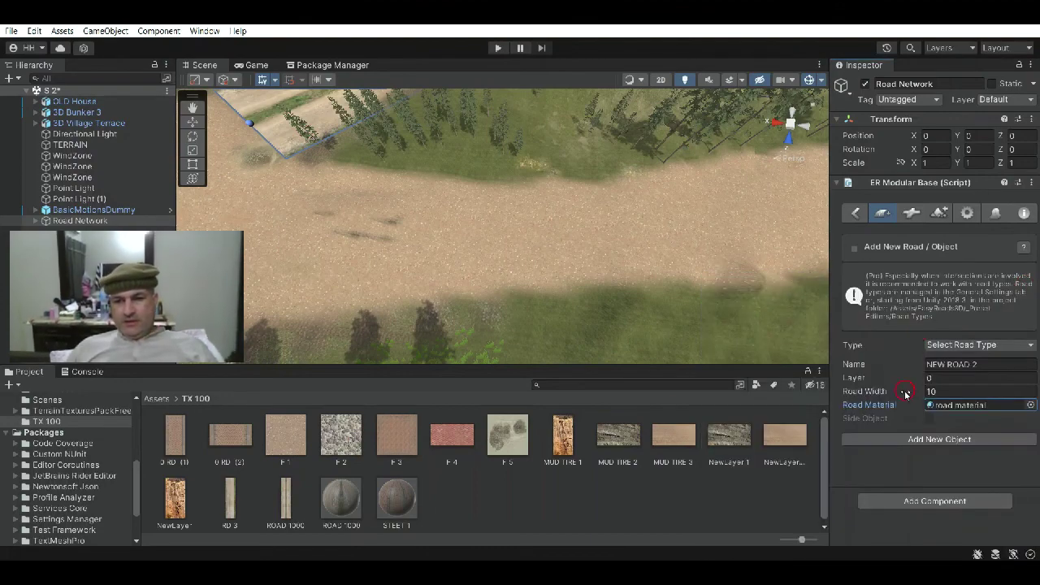
pyautogui.click(920, 443)
# Step: Create NEW ROAD 2 and place its first marker on the dirt track
pyautogui.click(920, 442)
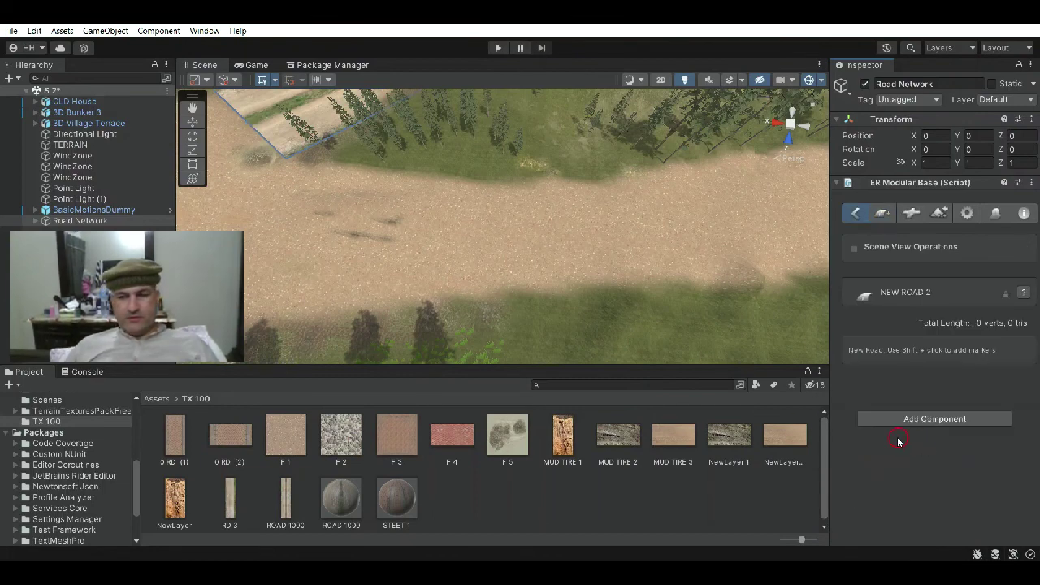
pyautogui.moveTo(467, 242)
pyautogui.mouseDown()
pyautogui.moveTo(548, 265)
pyautogui.moveTo(475, 315)
pyautogui.moveTo(428, 255)
pyautogui.moveTo(472, 260)
pyautogui.mouseUp()
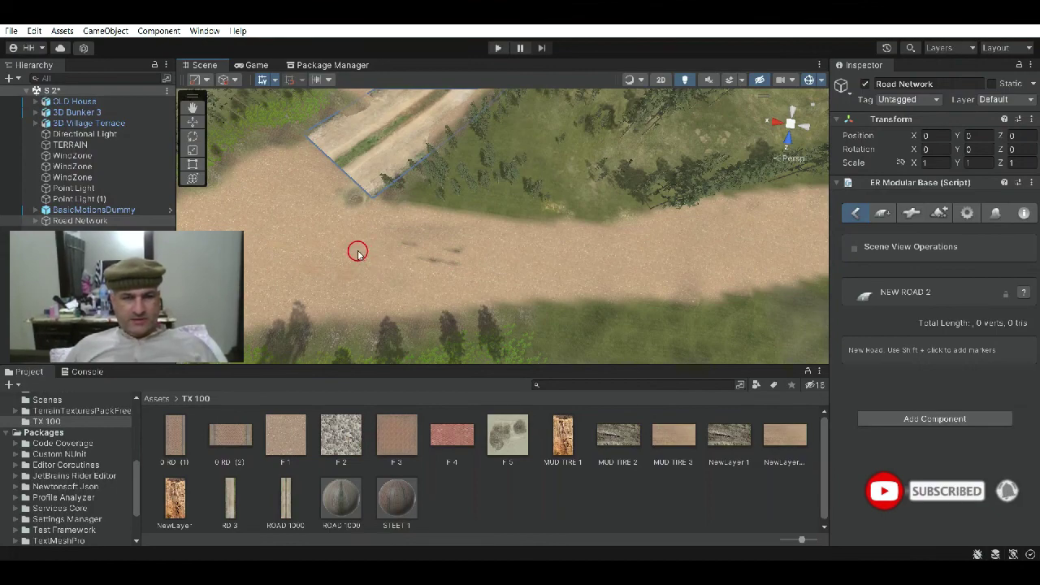
pyautogui.keyDown('shift'); pyautogui.click(355, 255); pyautogui.keyUp('shift')
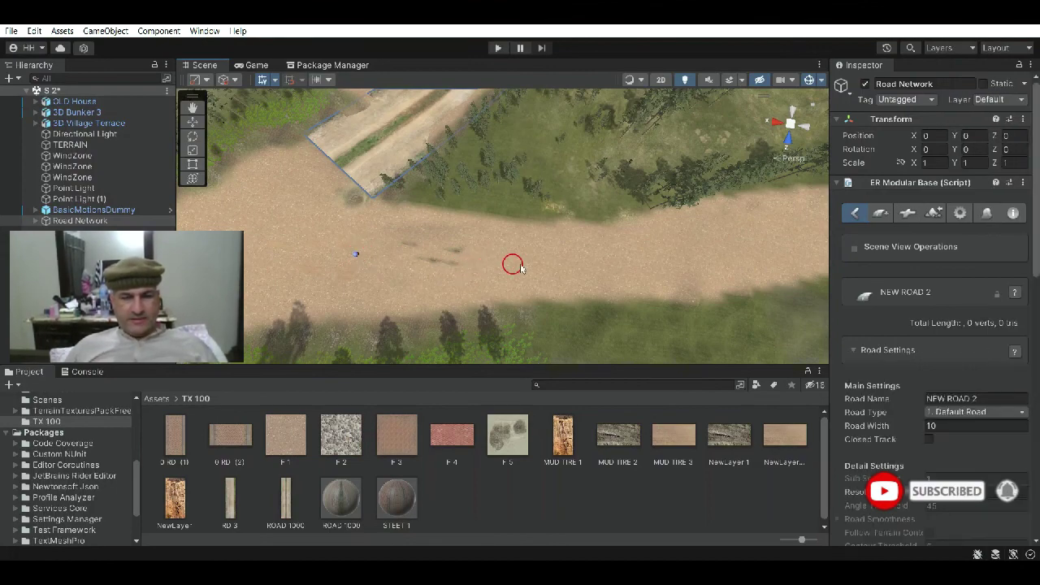
pyautogui.moveTo(594, 269); pyautogui.dragTo(605, 278, button='middle')
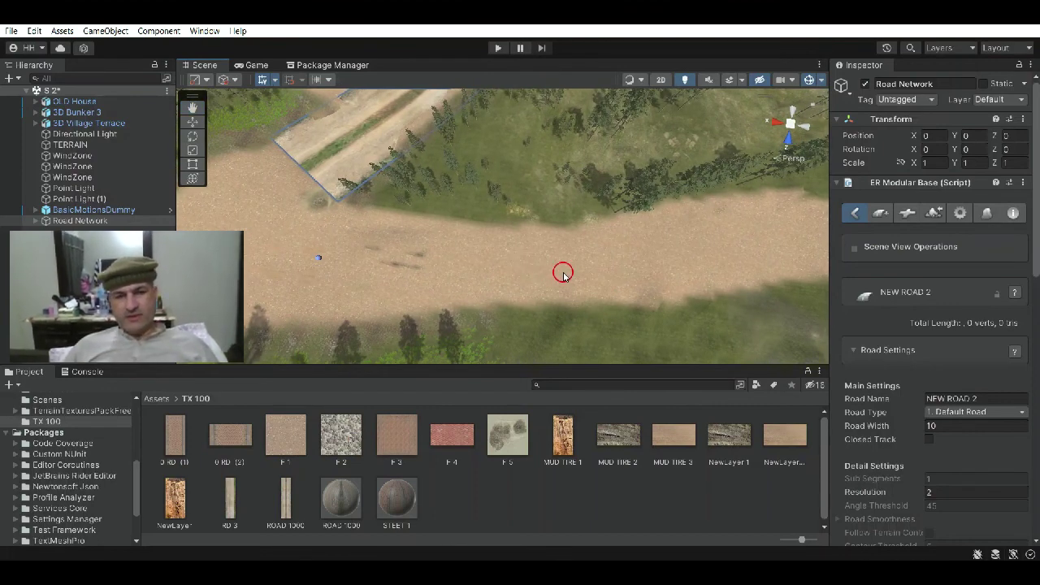
pyautogui.moveTo(552, 272); pyautogui.dragTo(520, 260, button='middle')
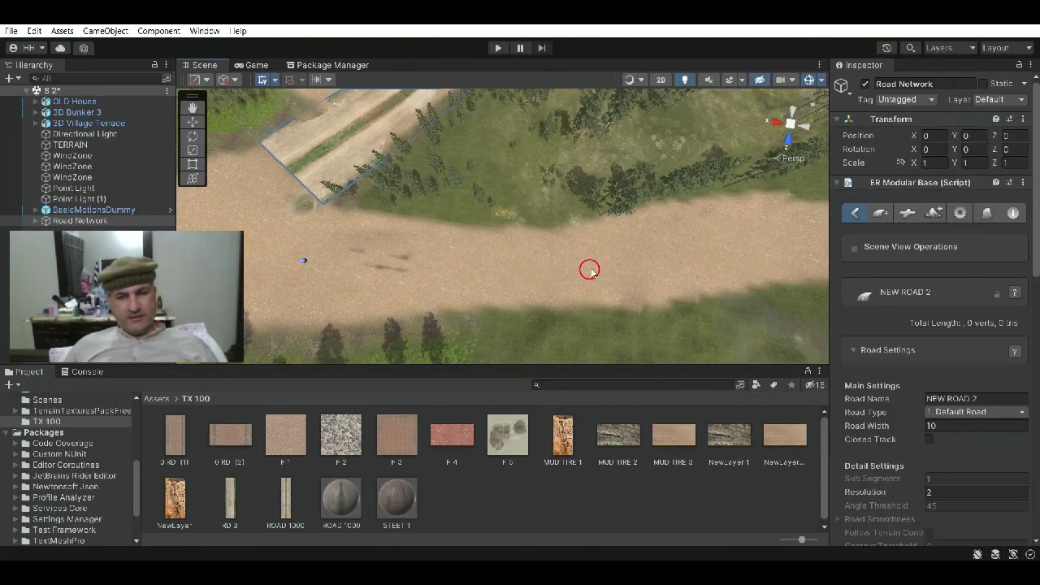
# Step: Add five more markers along the dirt track, extending NEW ROAD 2 to 195.23 m
pyautogui.keyDown('shift'); pyautogui.click(551, 270); pyautogui.keyUp('shift')
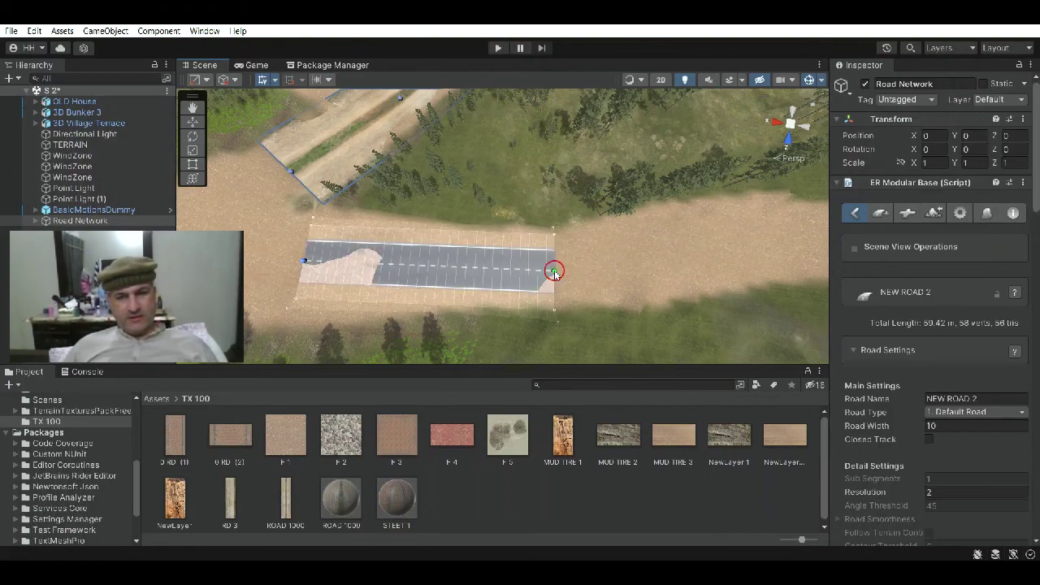
pyautogui.moveTo(622, 274); pyautogui.dragTo(485, 291, button='middle')
pyautogui.moveTo(485, 291)
pyautogui.keyDown('alt'); pyautogui.mouseDown()
pyautogui.moveTo(588, 263)
pyautogui.moveTo(553, 235)
pyautogui.mouseUp(); pyautogui.keyUp('alt')
pyautogui.keyDown('shift'); pyautogui.click(637, 263); pyautogui.keyUp('shift')
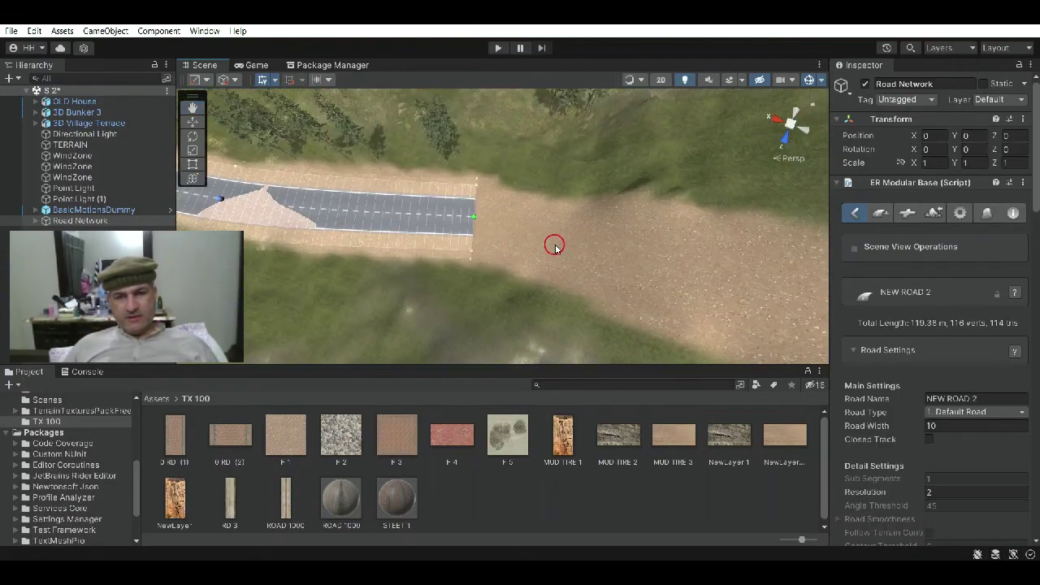
pyautogui.keyDown('shift'); pyautogui.click(554, 247); pyautogui.keyUp('shift')
pyautogui.moveTo(599, 278)
pyautogui.keyDown('alt'); pyautogui.mouseDown()
pyautogui.moveTo(691, 255)
pyautogui.moveTo(552, 251)
pyautogui.moveTo(647, 282)
pyautogui.moveTo(704, 262)
pyautogui.moveTo(425, 279)
pyautogui.moveTo(550, 272)
pyautogui.moveTo(622, 158)
pyautogui.moveTo(608, 195)
pyautogui.moveTo(533, 272)
pyautogui.mouseUp(); pyautogui.keyUp('alt')
pyautogui.keyDown('shift'); pyautogui.click(721, 260); pyautogui.keyUp('shift')
pyautogui.keyDown('shift'); pyautogui.click(647, 282); pyautogui.keyUp('shift')
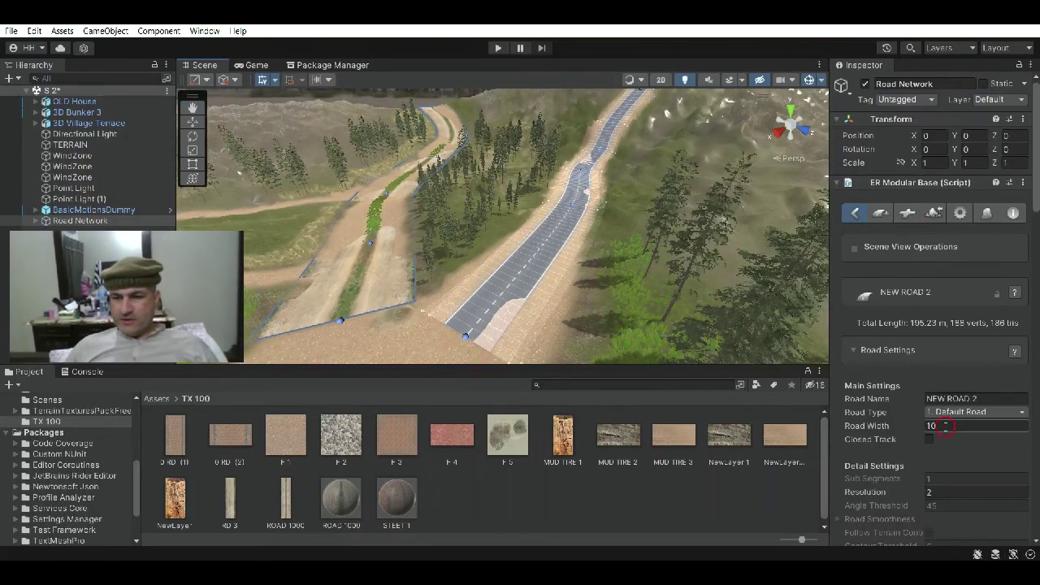
# Step: Set NEW ROAD 2's width to 20, then 22, and inspect the wider road
pyautogui.click(944, 427)
pyautogui.write('20')
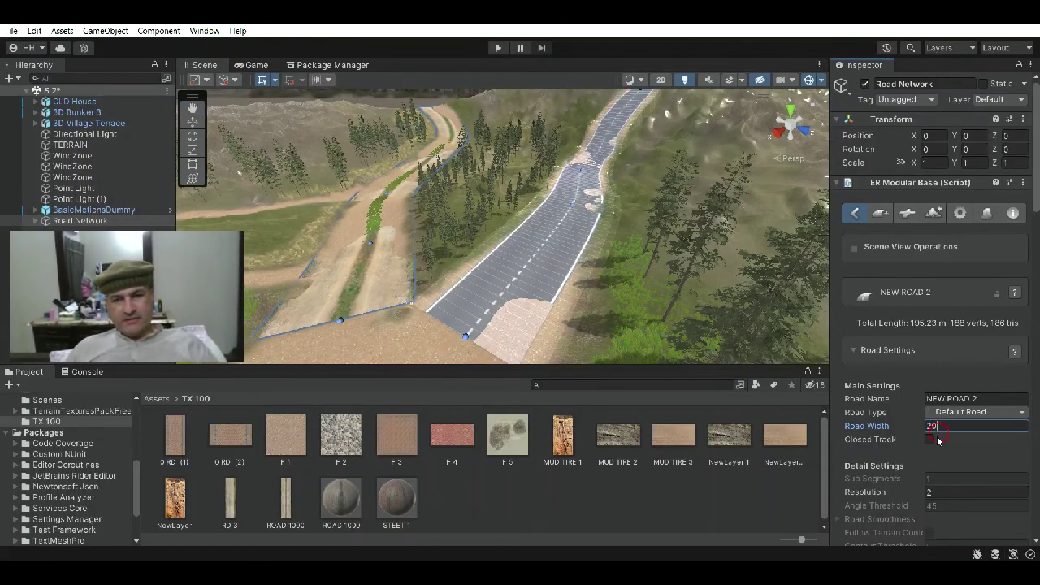
pyautogui.scroll(3, 580, 263)
pyautogui.keyDown('alt'); pyautogui.moveTo(580, 263); pyautogui.dragTo(604, 280); pyautogui.keyUp('alt')
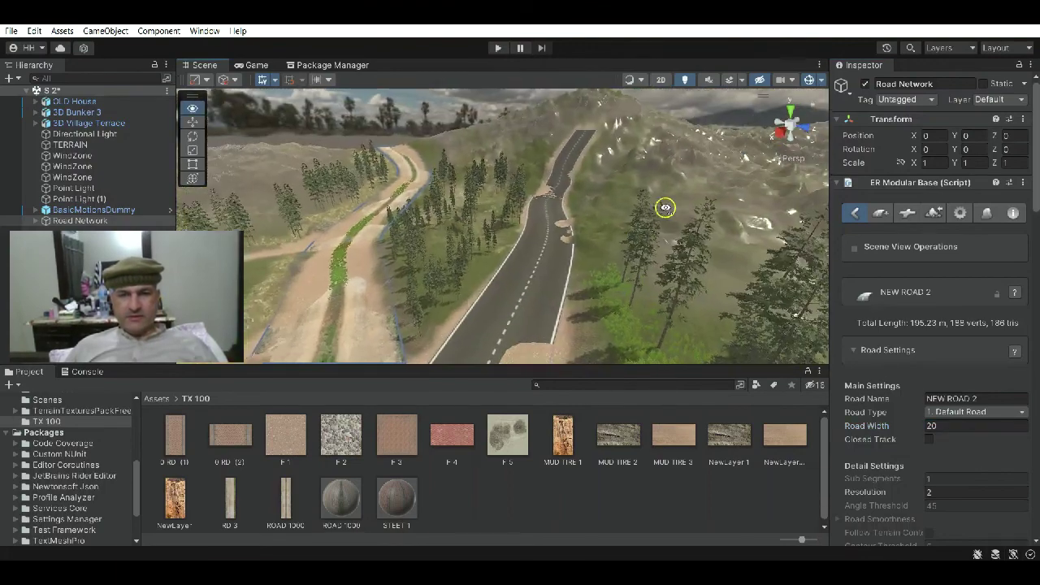
pyautogui.click(860, 388)
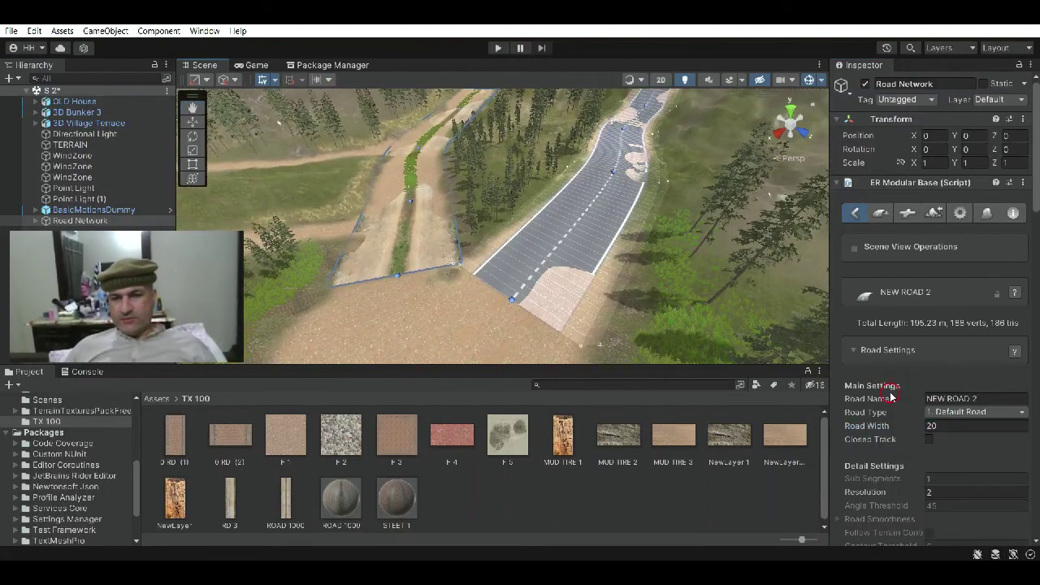
pyautogui.click(947, 427)
pyautogui.write('22')
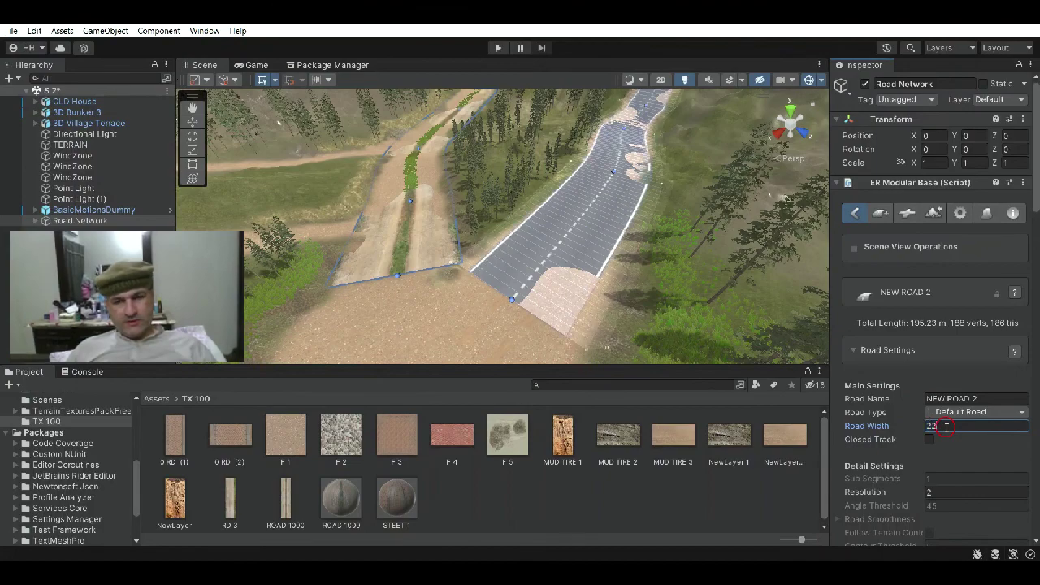
pyautogui.moveTo(604, 233); pyautogui.dragTo(564, 286, button='right')
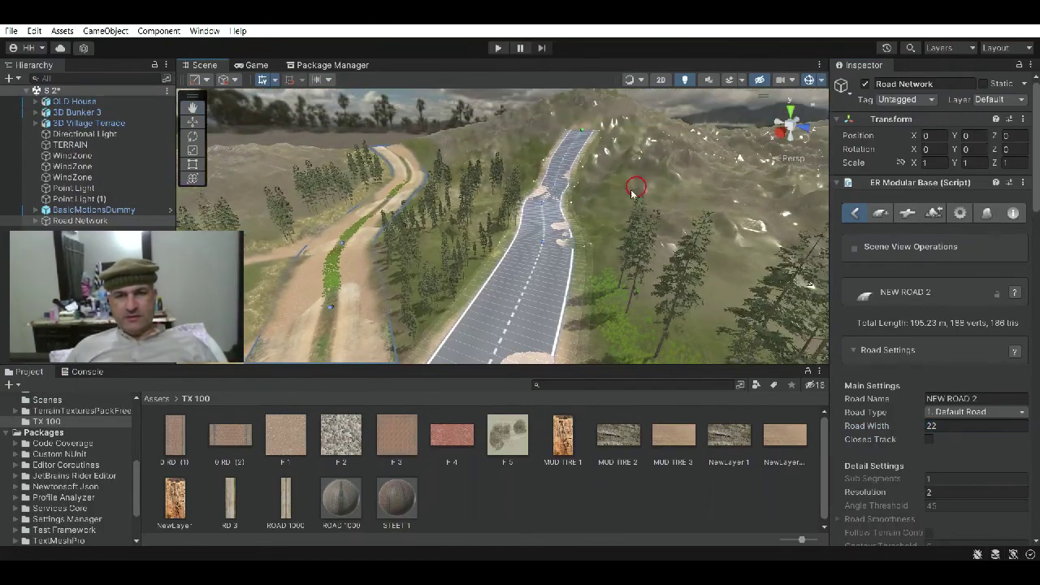
pyautogui.moveTo(564, 286); pyautogui.dragTo(493, 207, button='right')
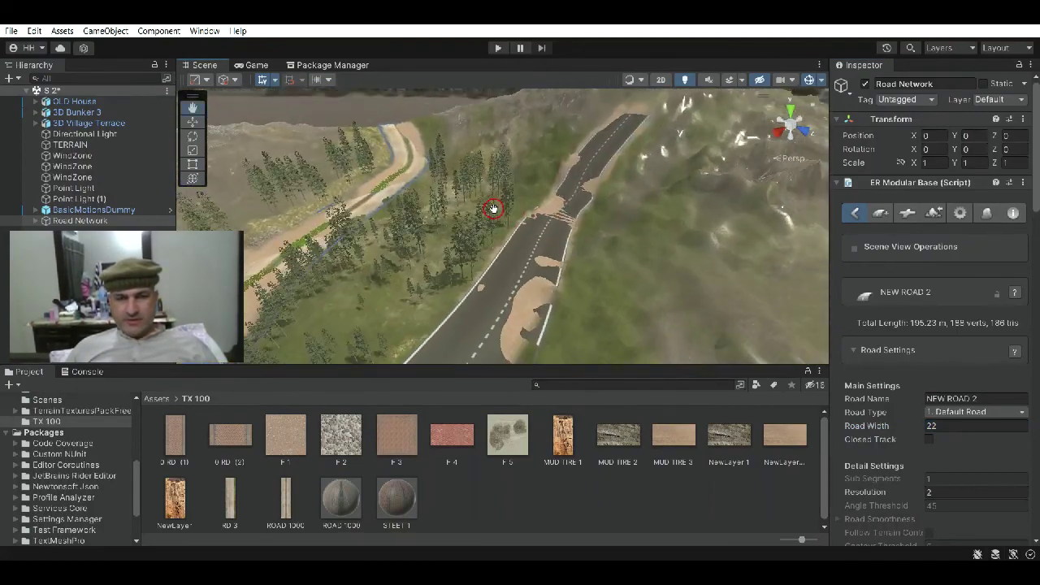
pyautogui.click(191, 124)
# Step: Select the nodes at the road's upper end and adjust their heights
pyautogui.click(484, 141)
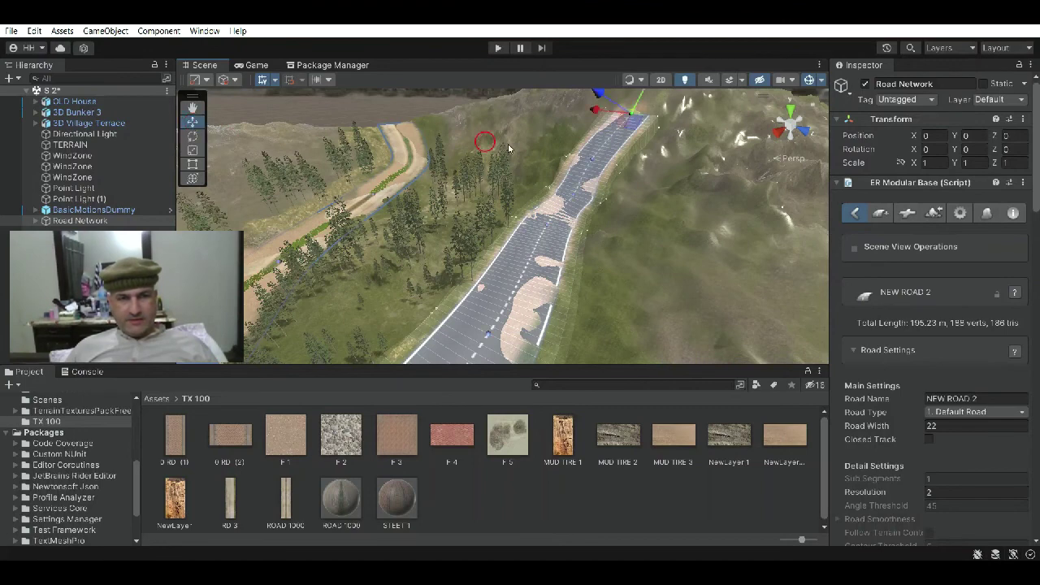
pyautogui.click(592, 159)
pyautogui.write('2')
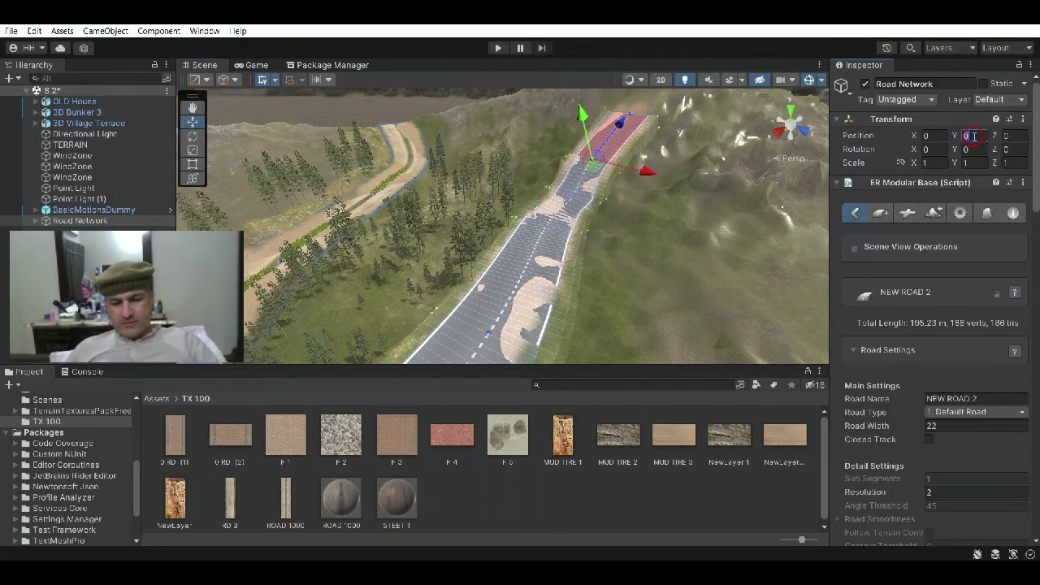
pyautogui.click(573, 195)
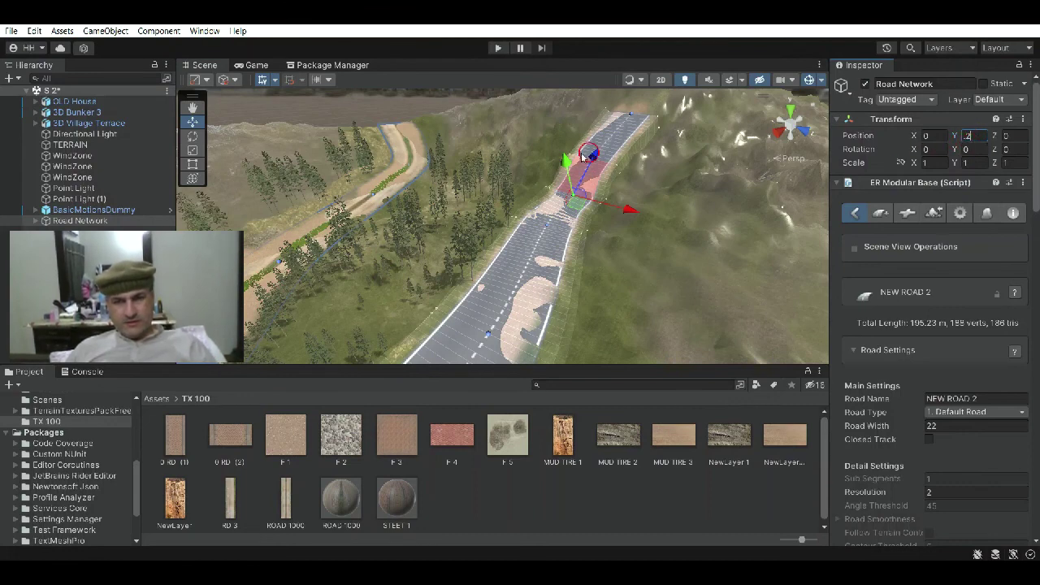
pyautogui.moveTo(564, 161); pyautogui.dragTo(564, 160)
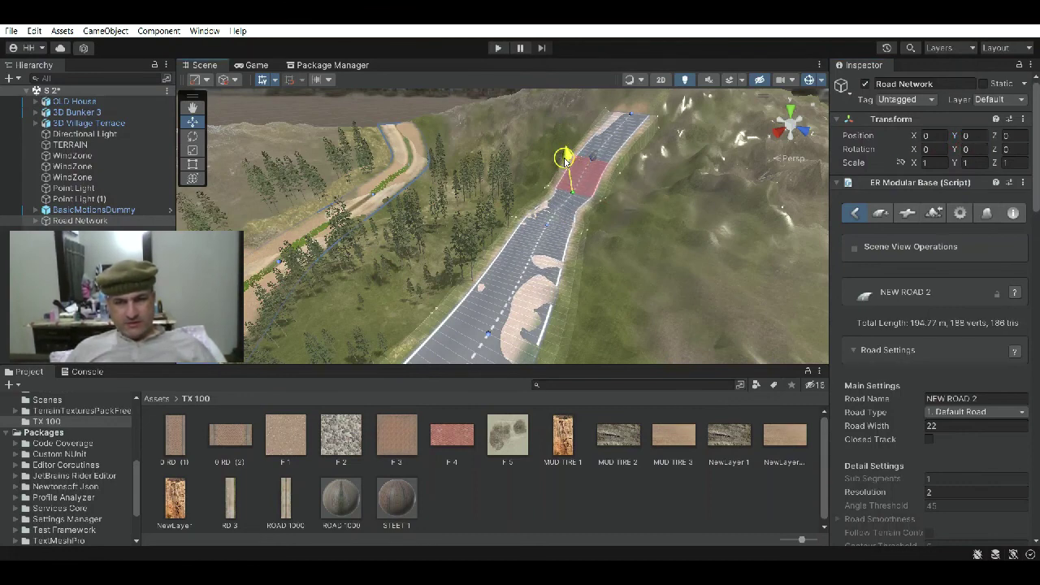
pyautogui.click(597, 159)
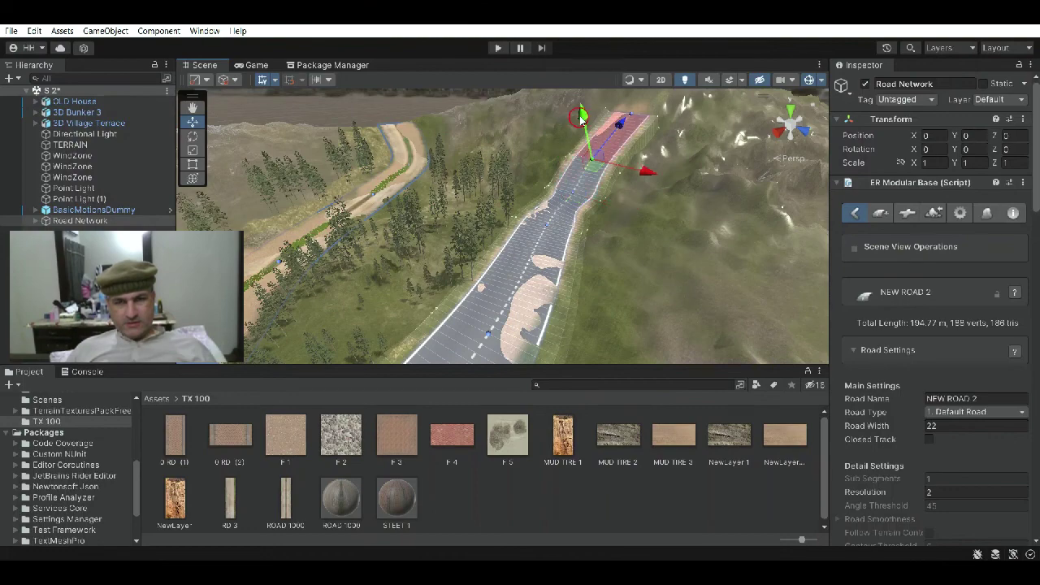
pyautogui.moveTo(585, 111); pyautogui.dragTo(585, 110)
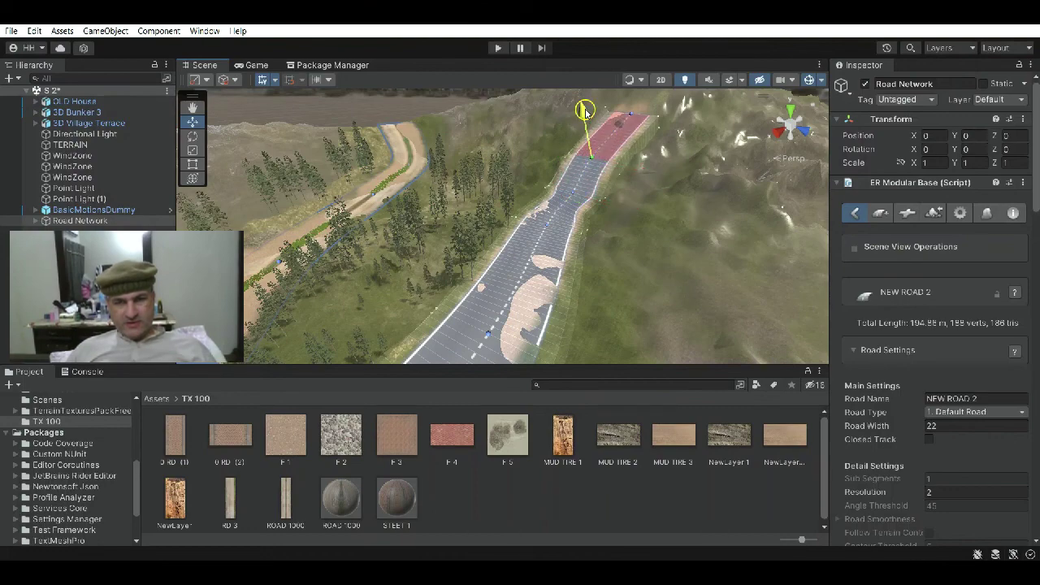
pyautogui.scroll(-2, 616, 106)
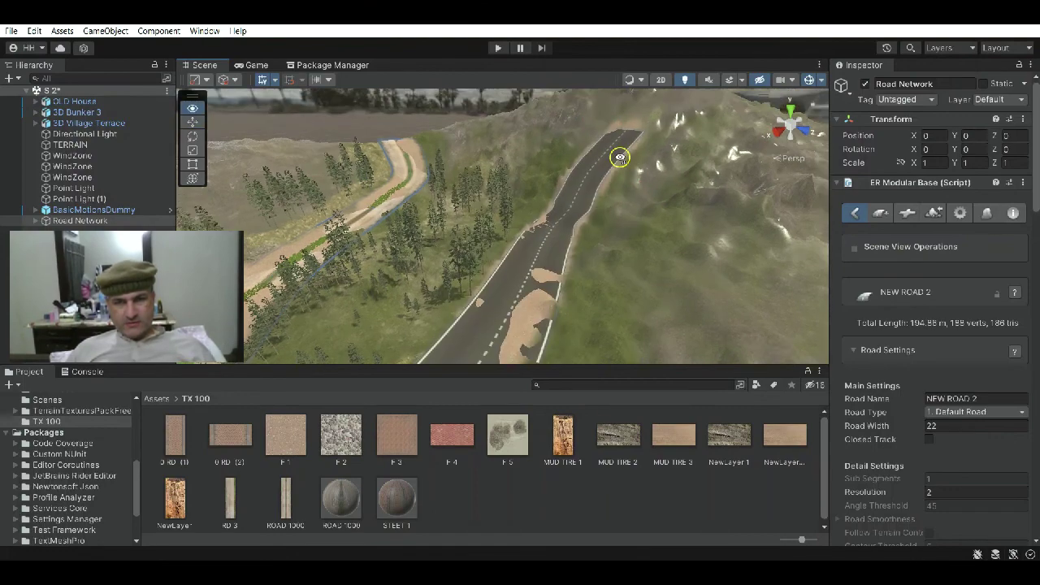
pyautogui.moveTo(615, 99); pyautogui.dragTo(561, 205, button='right')
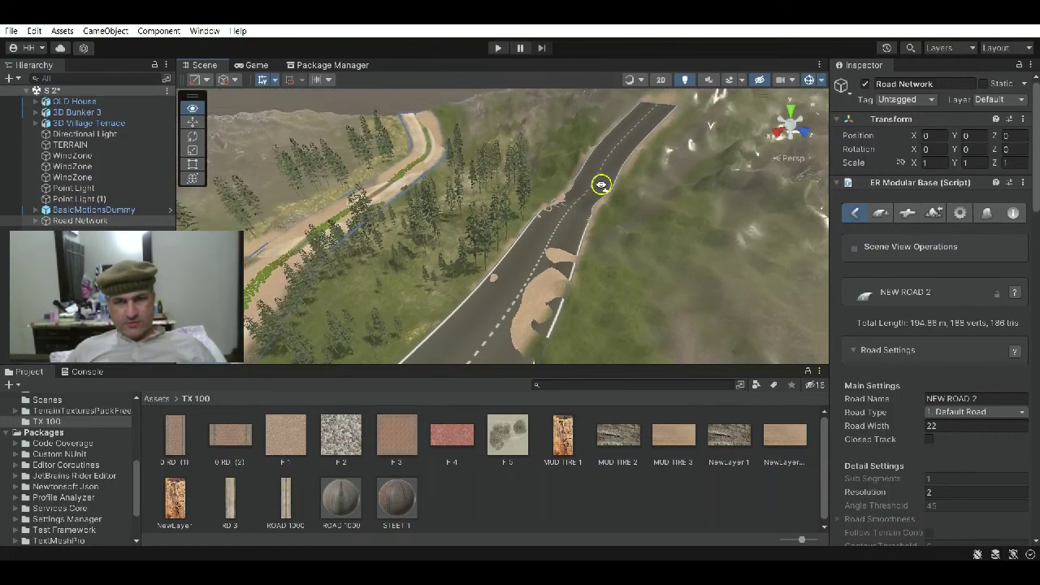
# Step: Reposition the middle and lower road nodes, bringing the road length to 194.50 m
pyautogui.click(563, 205)
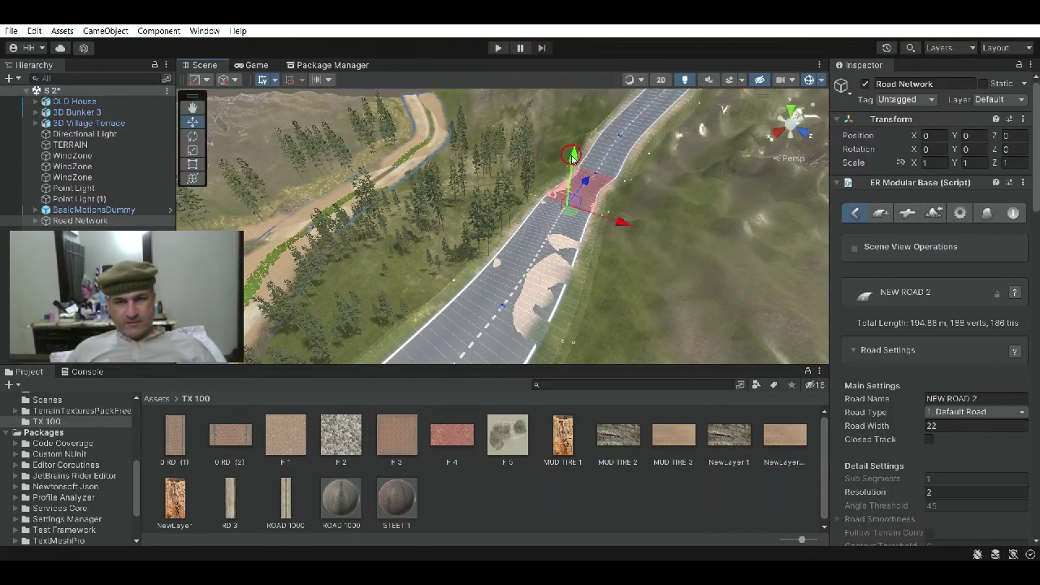
pyautogui.moveTo(572, 156); pyautogui.dragTo(561, 227)
pyautogui.click(510, 290)
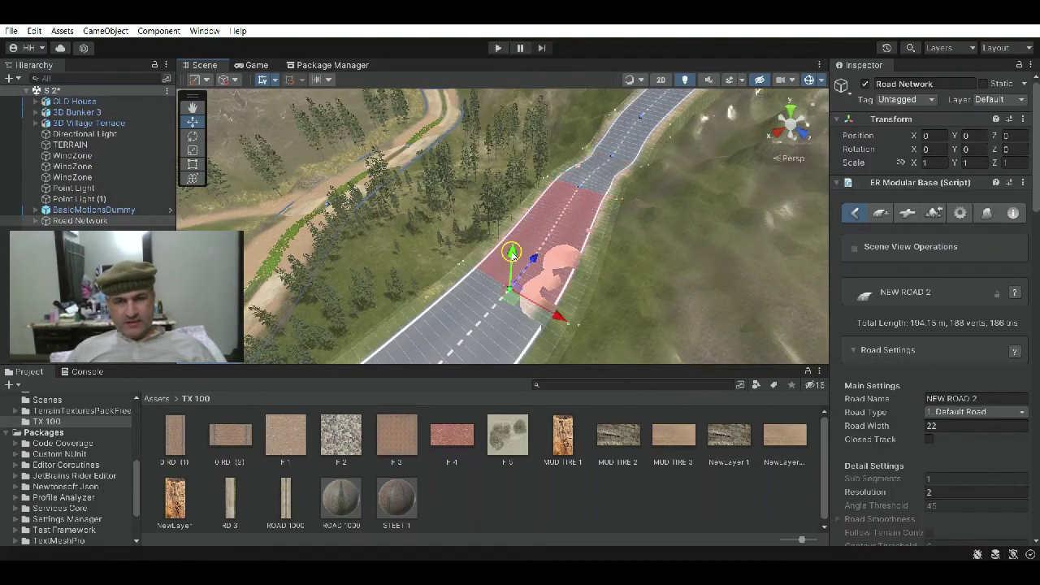
pyautogui.moveTo(512, 254); pyautogui.dragTo(513, 239)
pyautogui.moveTo(514, 239)
pyautogui.mouseDown(button='right')
pyautogui.moveTo(561, 185)
pyautogui.moveTo(510, 299)
pyautogui.moveTo(513, 242)
pyautogui.moveTo(528, 238)
pyautogui.mouseUp(button='right')
pyautogui.click(557, 243)
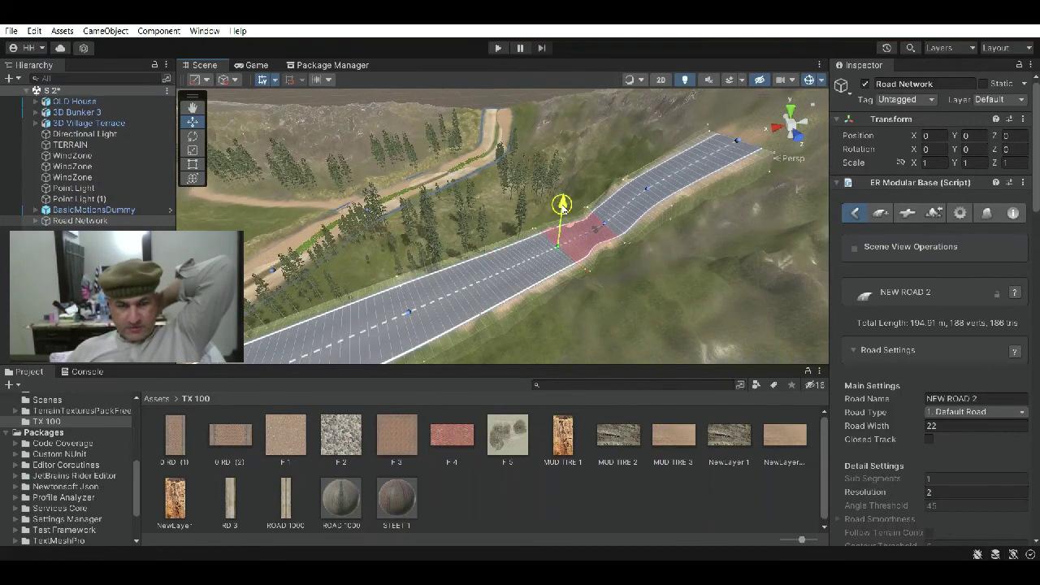
pyautogui.moveTo(562, 205); pyautogui.dragTo(590, 191)
pyautogui.click(609, 198)
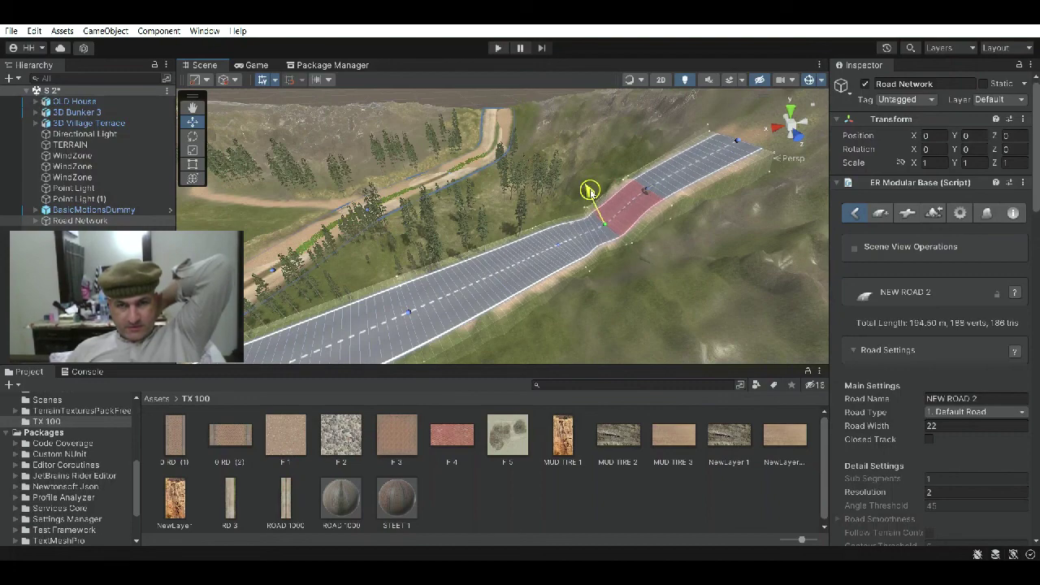
pyautogui.moveTo(590, 191); pyautogui.dragTo(536, 242, button='right')
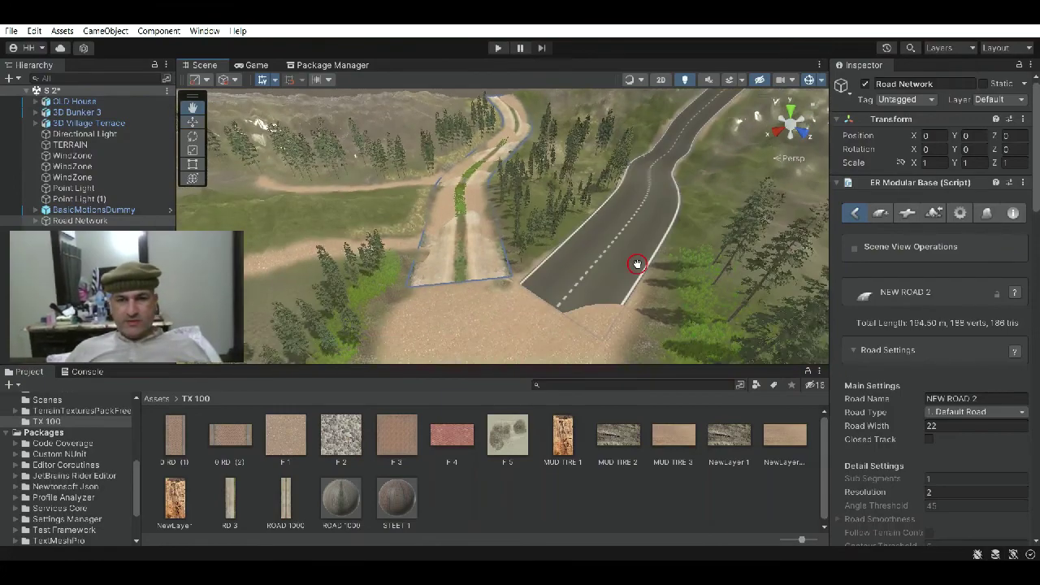
pyautogui.moveTo(537, 241)
pyautogui.mouseDown(button='right')
pyautogui.moveTo(564, 277)
pyautogui.moveTo(566, 254)
pyautogui.mouseUp(button='right')
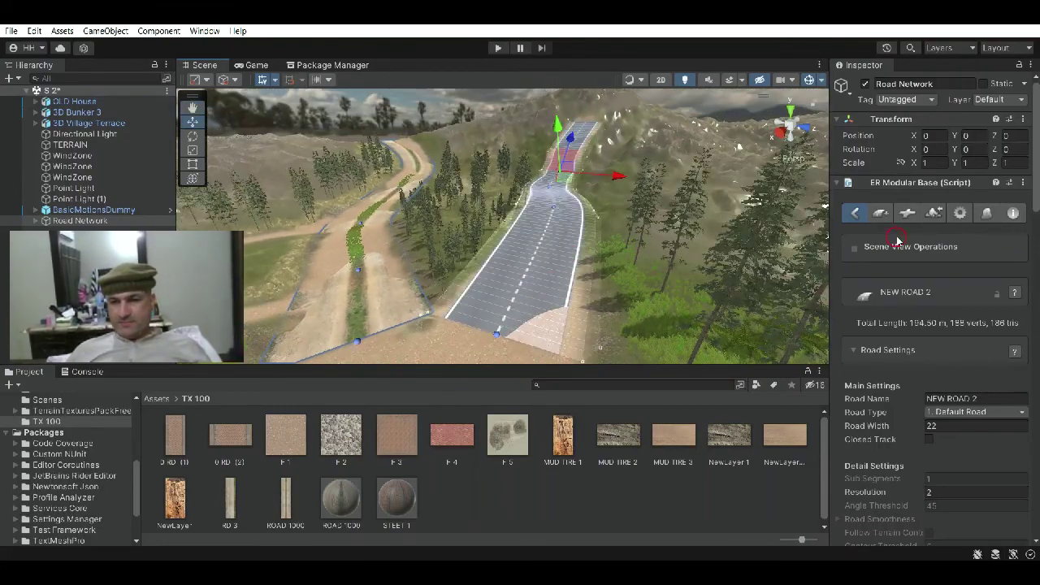
# Step: Build the terrain to fit the road network and inspect the result from above
pyautogui.click(934, 213)
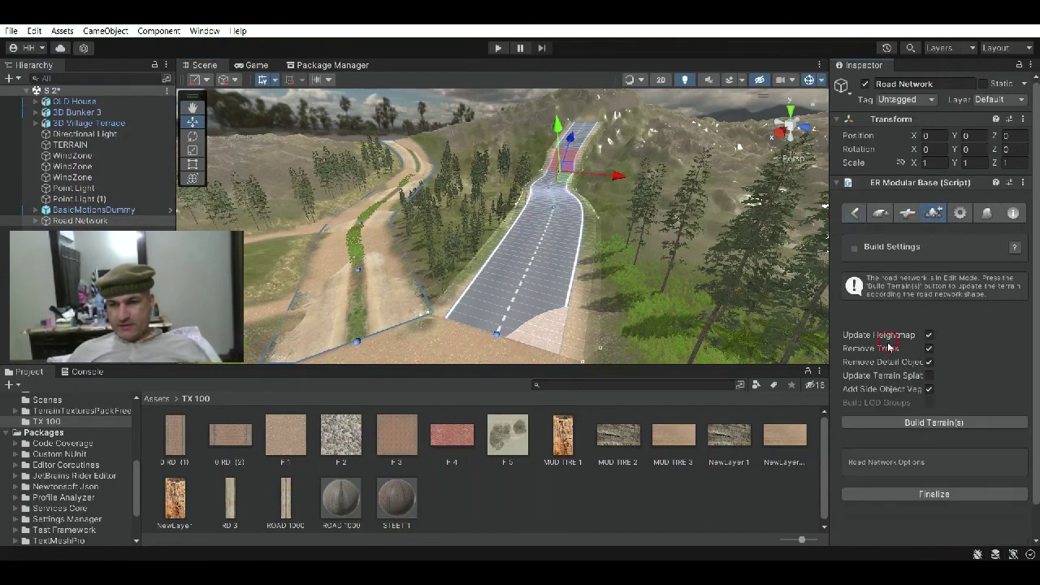
pyautogui.click(928, 424)
pyautogui.click(550, 316)
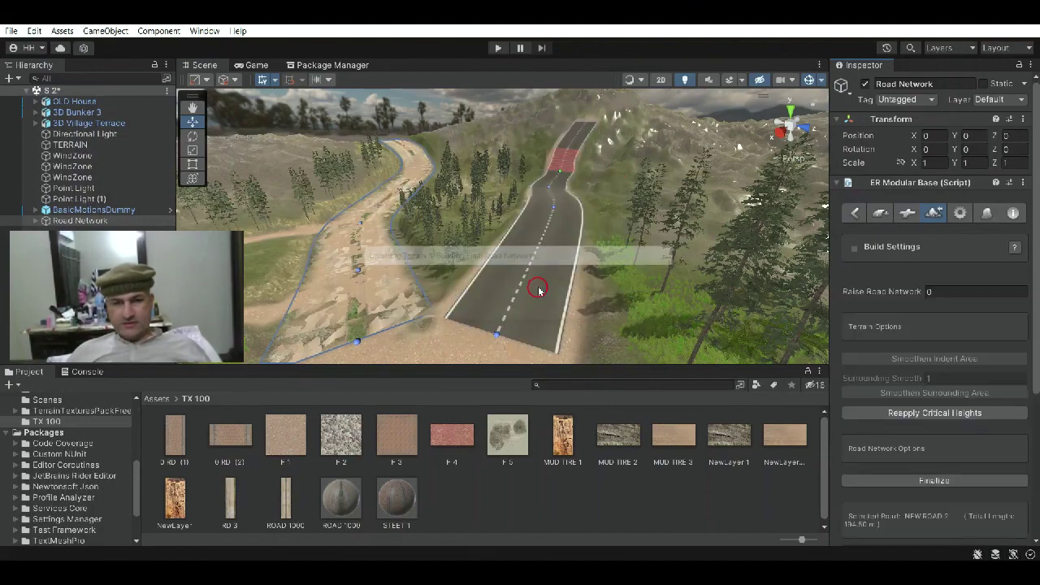
pyautogui.scroll(3, 557, 258)
pyautogui.scroll(3, 411, 311)
pyautogui.scroll(3, 462, 298)
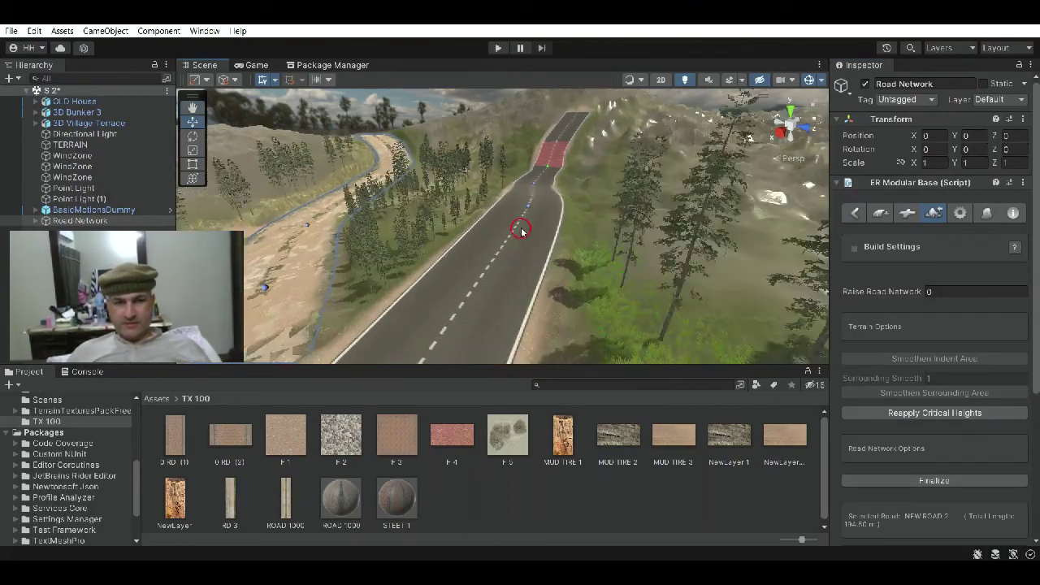
pyautogui.scroll(3, 522, 227)
pyautogui.keyDown('alt'); pyautogui.moveTo(516, 252); pyautogui.dragTo(431, 365); pyautogui.keyUp('alt')
pyautogui.scroll(-3, 436, 243)
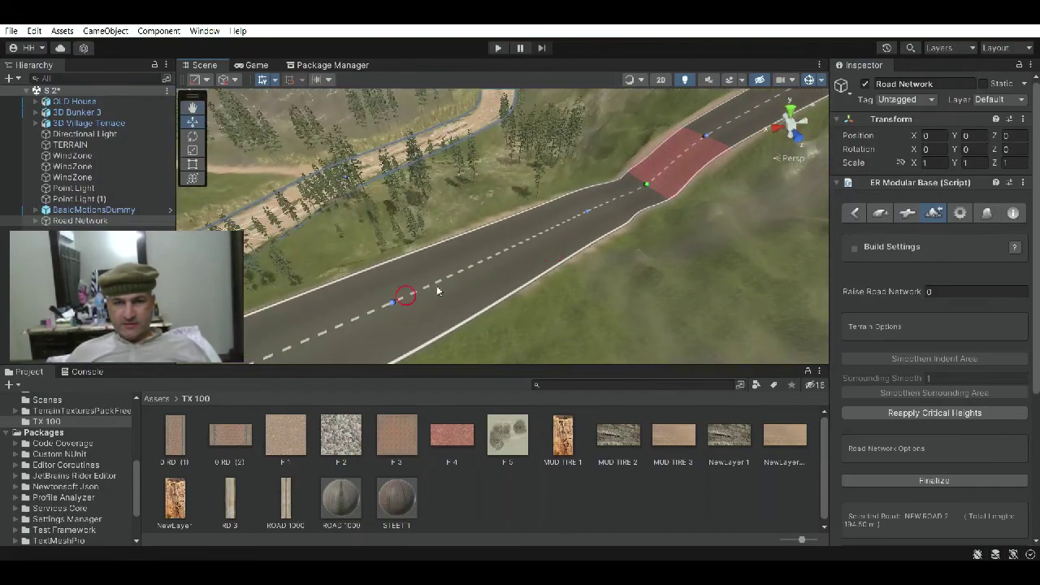
pyautogui.scroll(3, 476, 260)
pyautogui.keyDown('alt'); pyautogui.moveTo(476, 259); pyautogui.dragTo(685, 112); pyautogui.keyUp('alt')
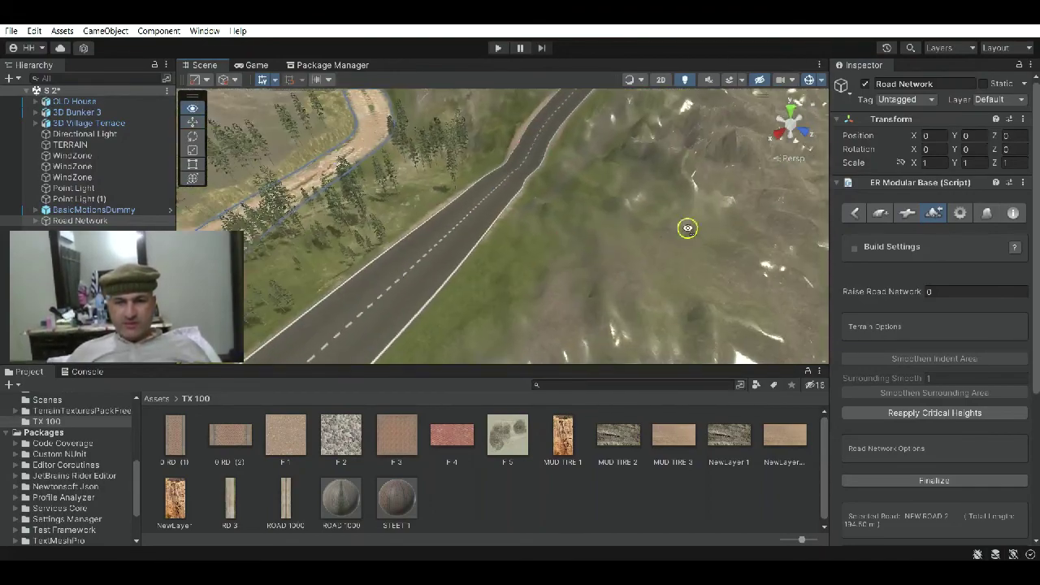
pyautogui.scroll(3, 615, 127)
pyautogui.scroll(3, 552, 195)
pyautogui.scroll(3, 457, 258)
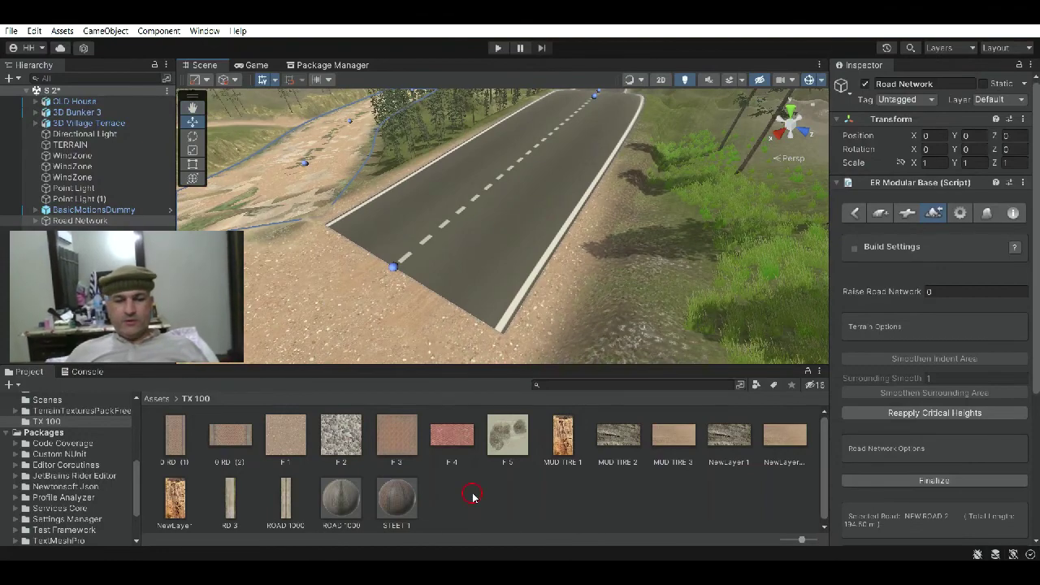
# Step: Select the TX 100 texture folder and open, then dismiss, its options menu
pyautogui.click(469, 498)
pyautogui.rightClick(469, 497)
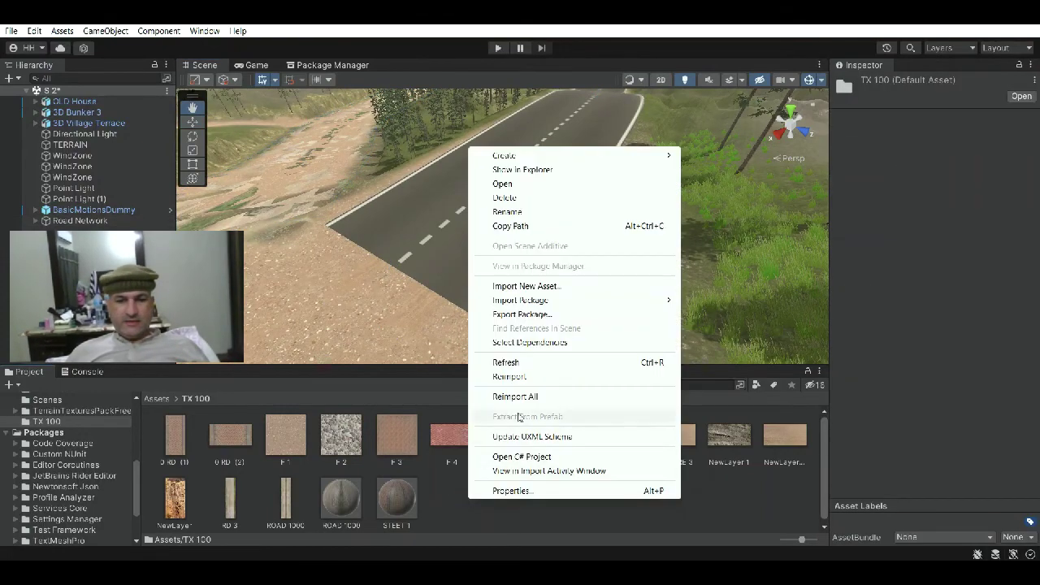
pyautogui.click(534, 507)
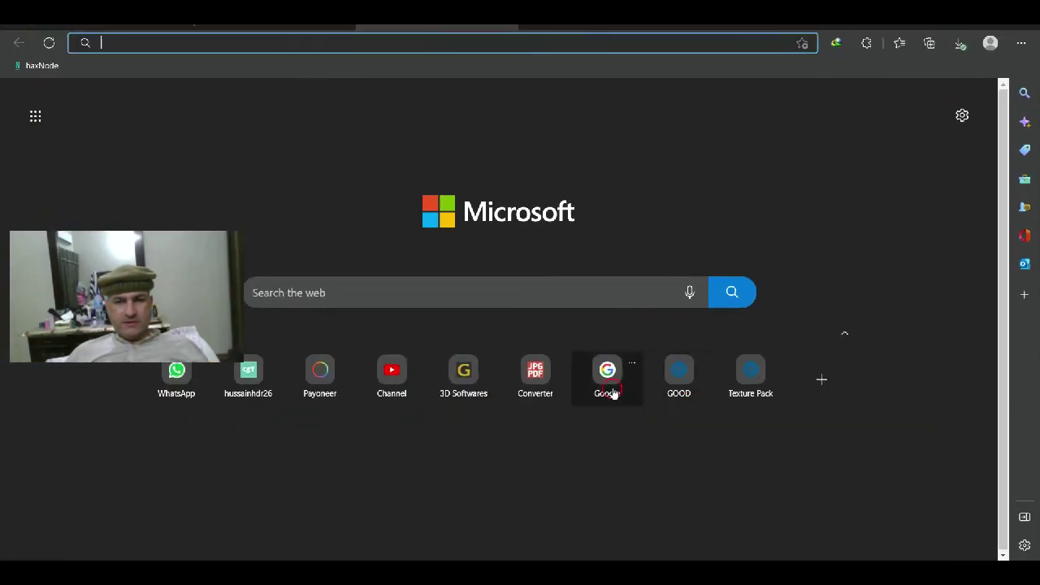
# Step: Search Google for 'MUD ROAD TEXTURE FREE' and open a new browser tab
pyautogui.click(610, 397)
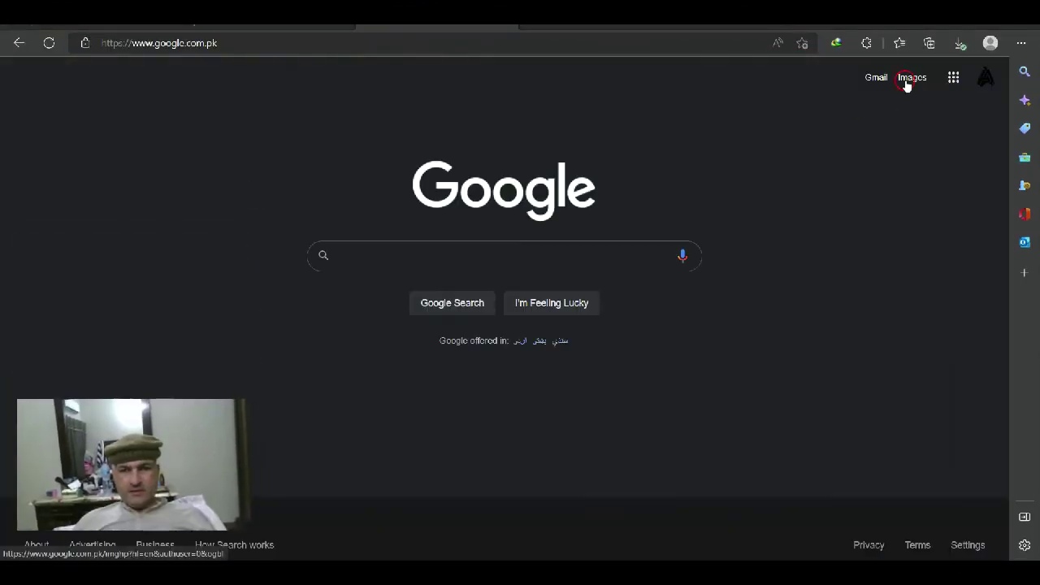
pyautogui.click(490, 256)
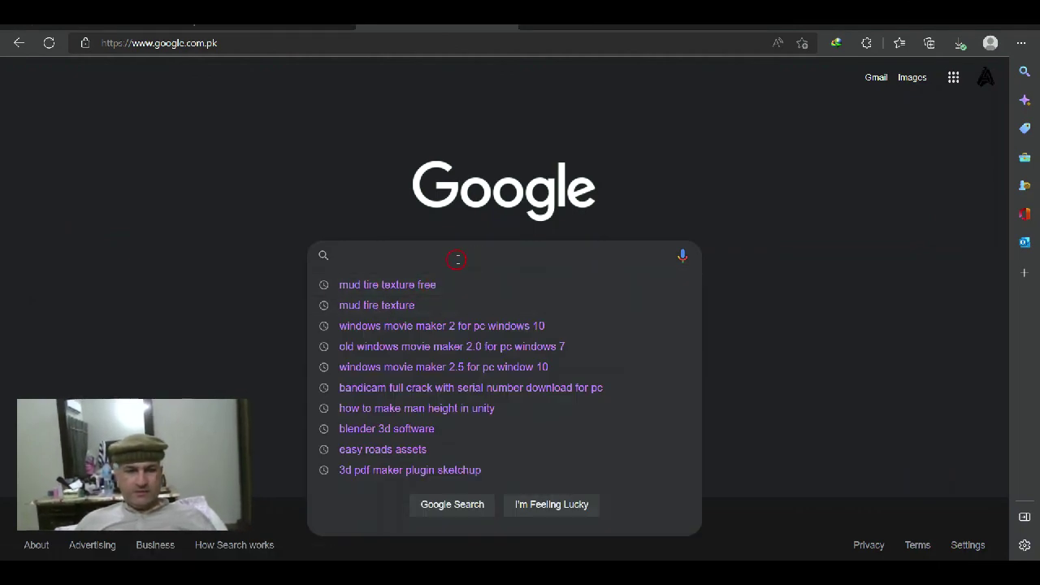
pyautogui.write('MU')
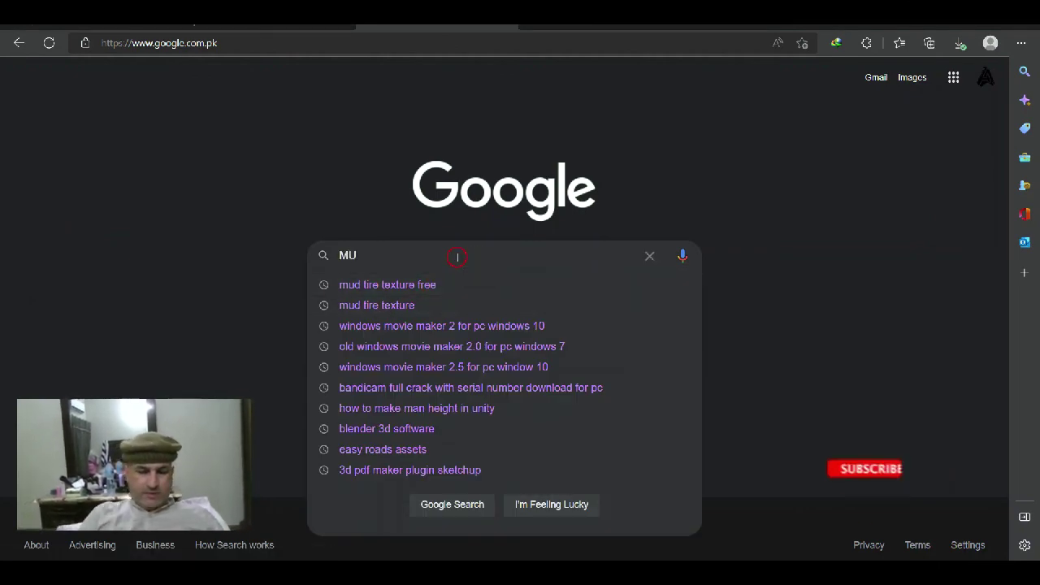
pyautogui.write('D ROAD')
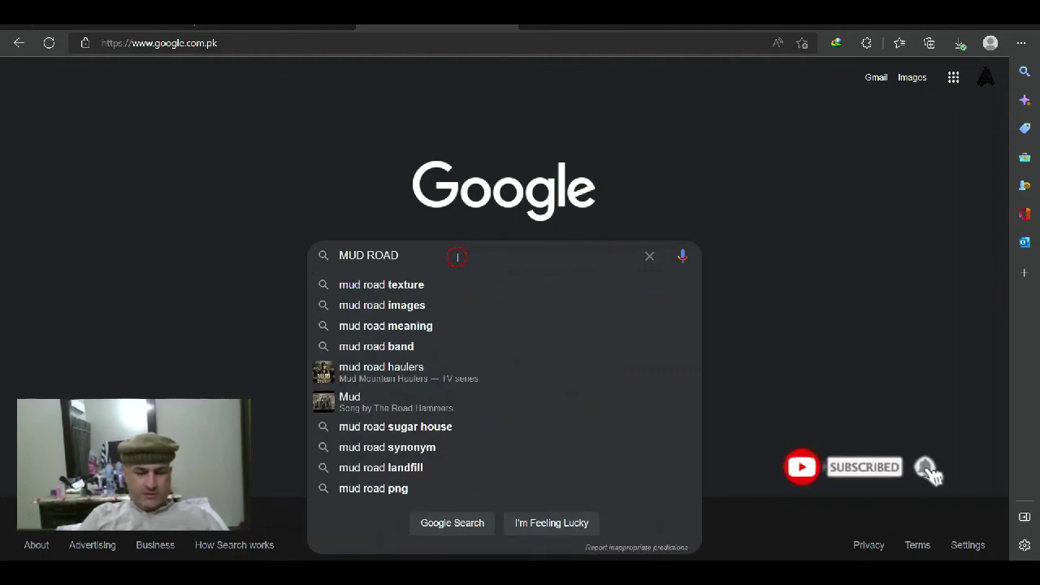
pyautogui.write(' TEXTURE')
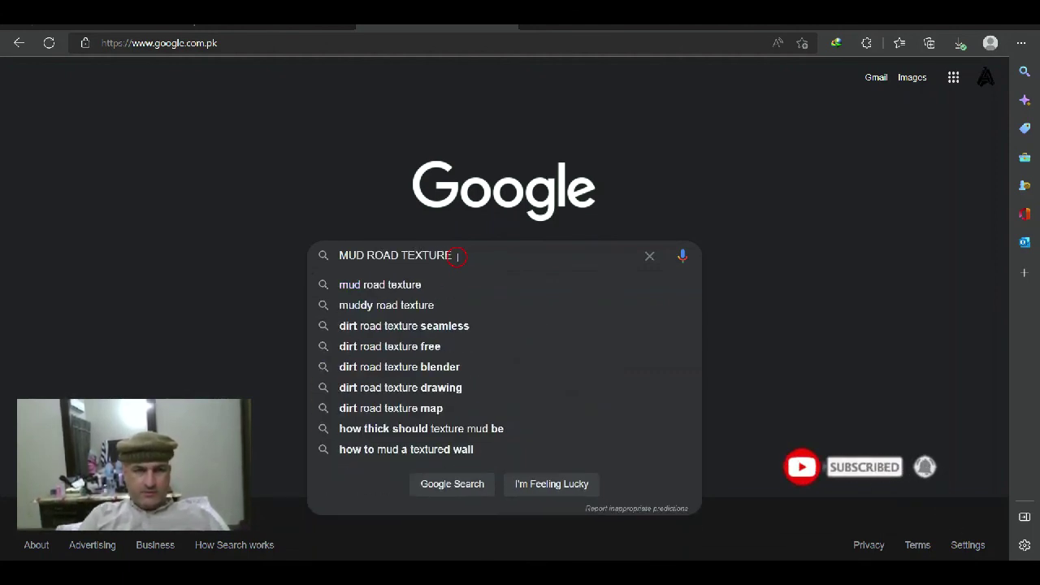
pyautogui.write(' FREE')
pyautogui.press('Return')
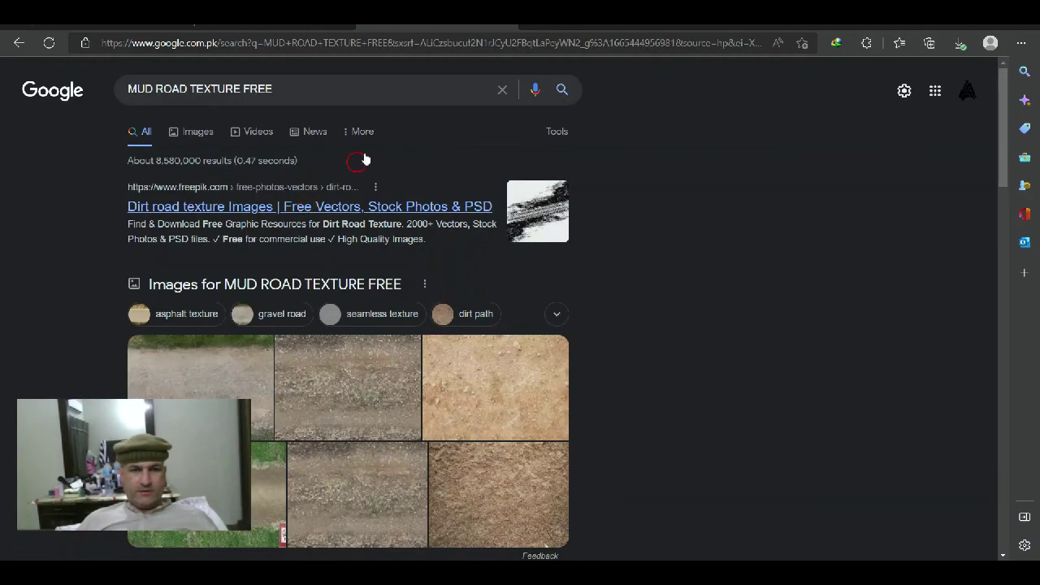
pyautogui.click(528, 27)
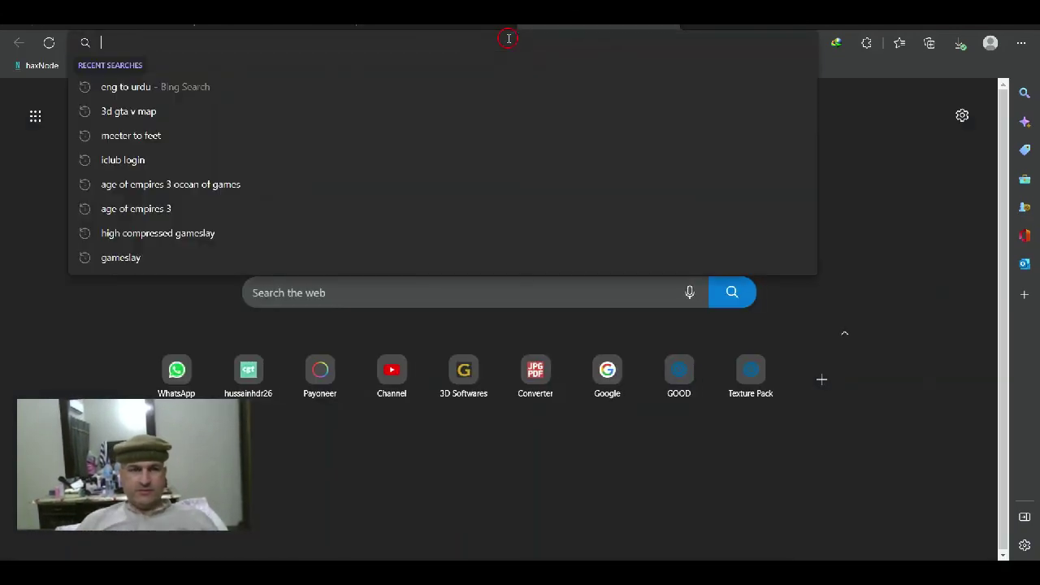
# Step: Save the reddish, grassy-edged dirt road image from the Dirt Roads page to the Desktop
pyautogui.click(693, 25)
pyautogui.scroll(-2, 535, 298)
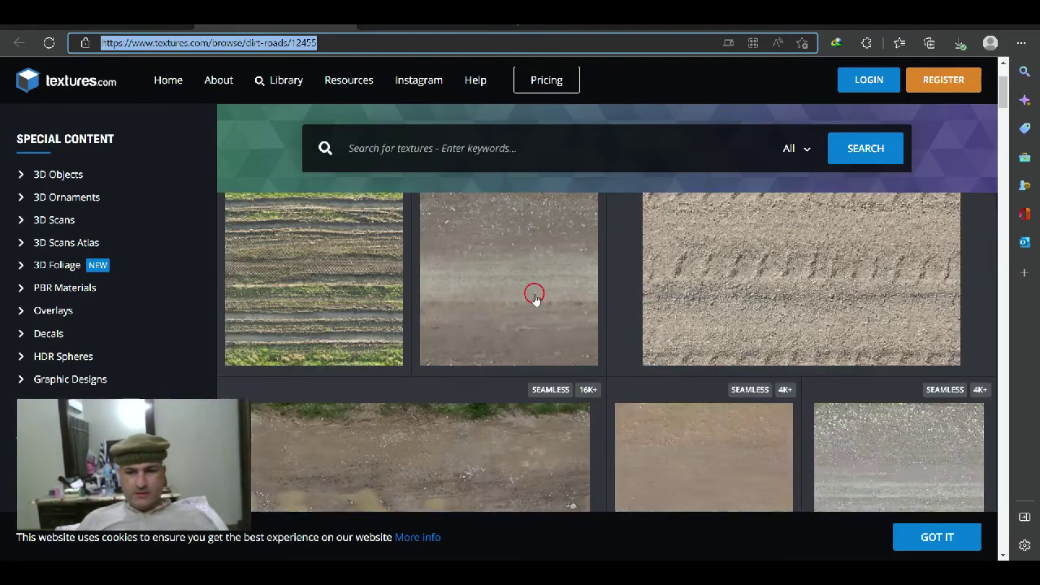
pyautogui.scroll(-3, 528, 300)
pyautogui.scroll(3, 515, 302)
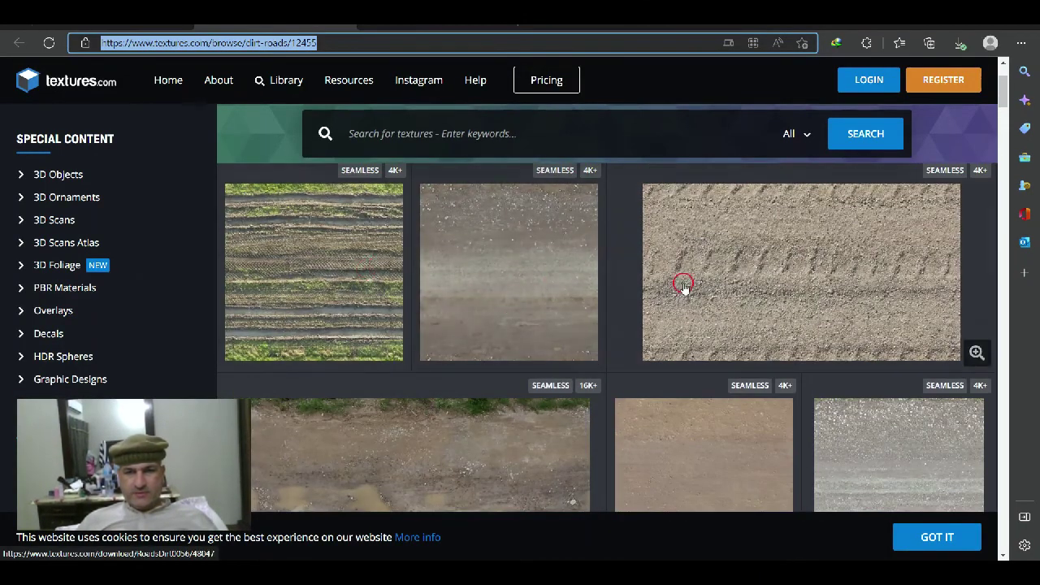
pyautogui.scroll(-2, 564, 316)
pyautogui.scroll(-2, 537, 325)
pyautogui.scroll(-3, 534, 325)
pyautogui.scroll(-2, 528, 322)
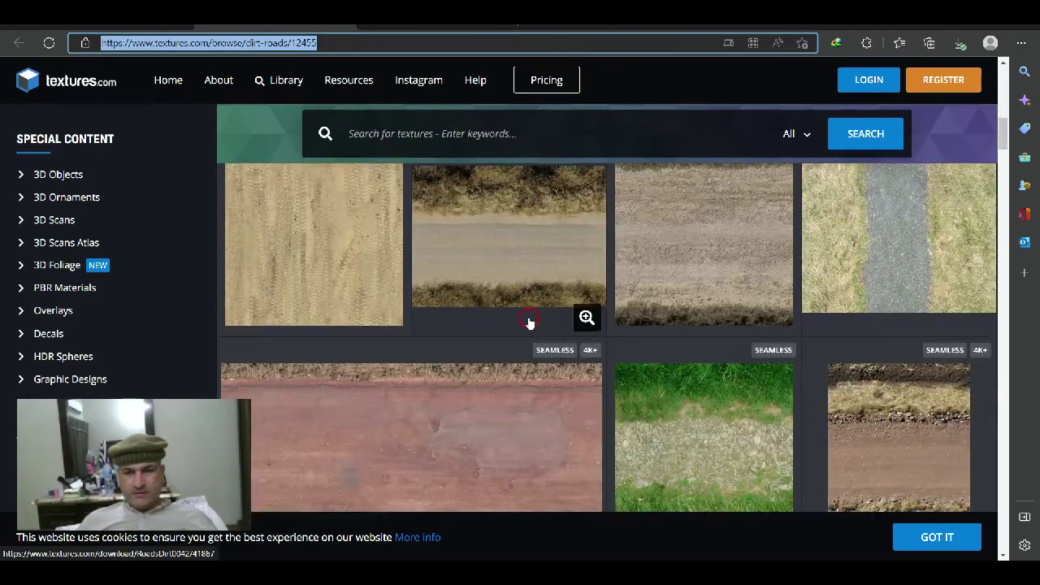
pyautogui.scroll(-2, 515, 317)
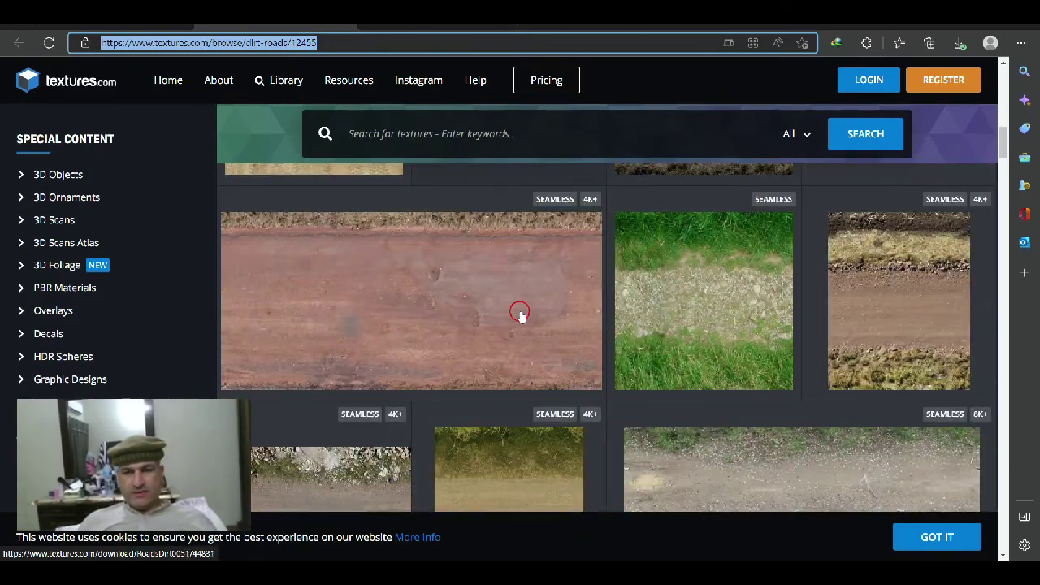
pyautogui.rightClick(871, 290)
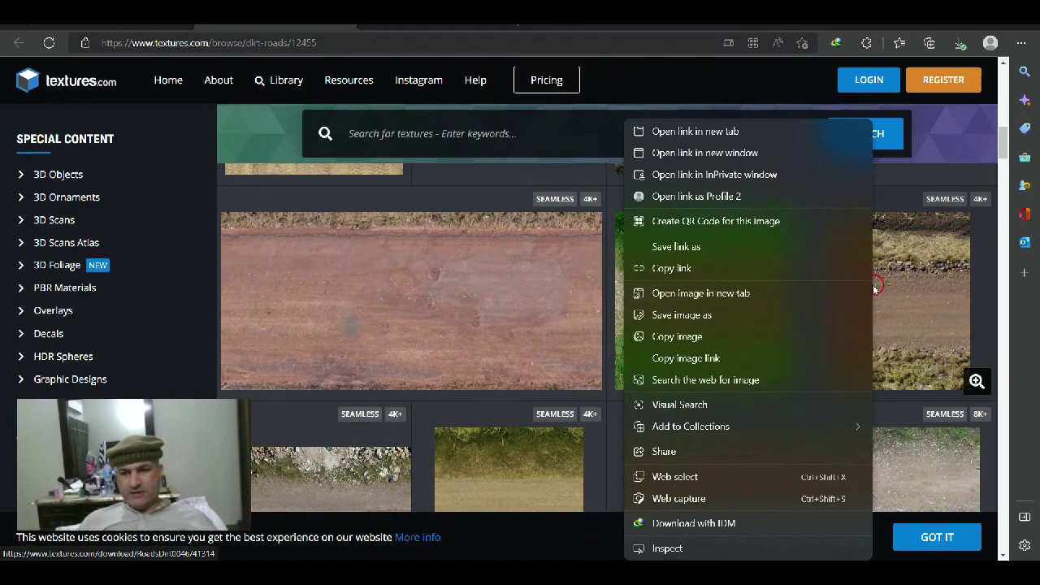
pyautogui.click(690, 321)
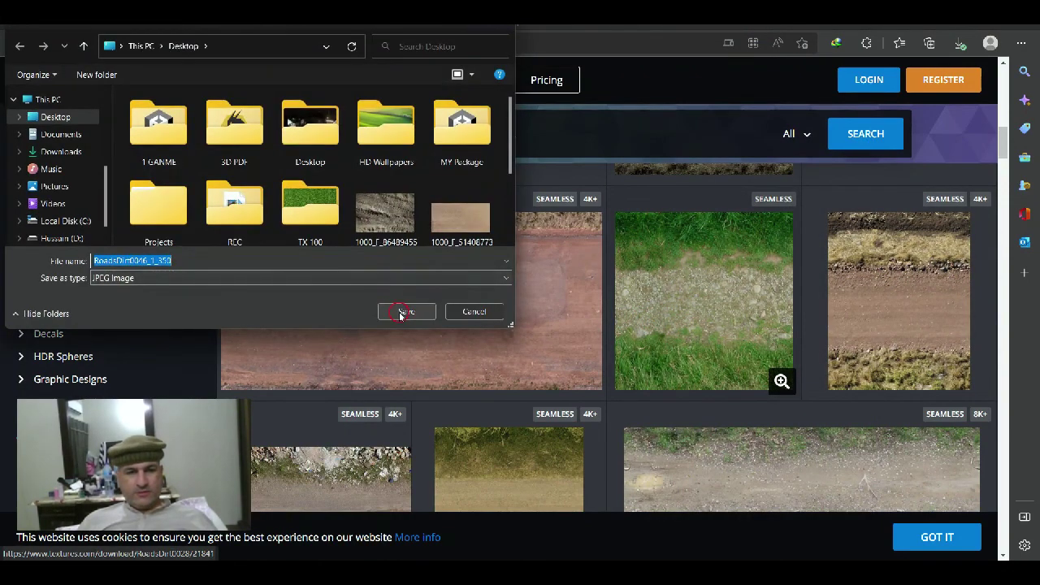
pyautogui.click(401, 309)
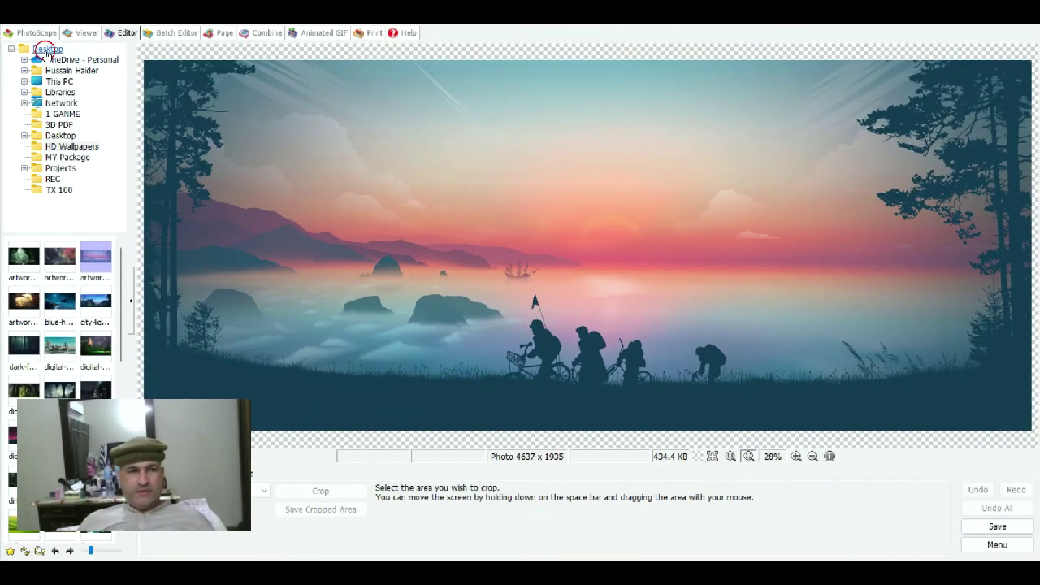
# Step: Open the downloaded dirt road photo from the Desktop in PhotoScape's Editor
pyautogui.click(47, 50)
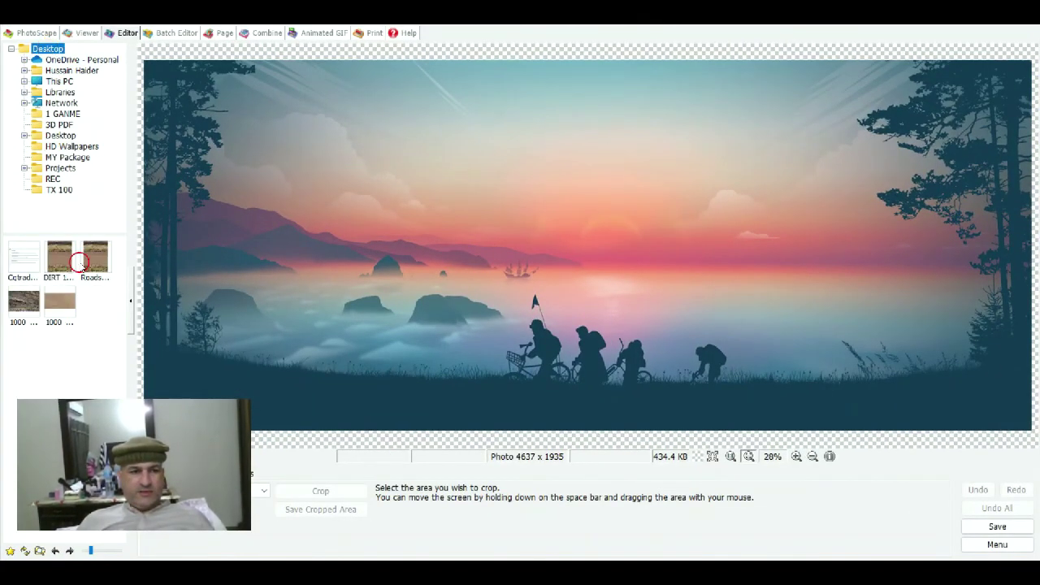
pyautogui.click(94, 258)
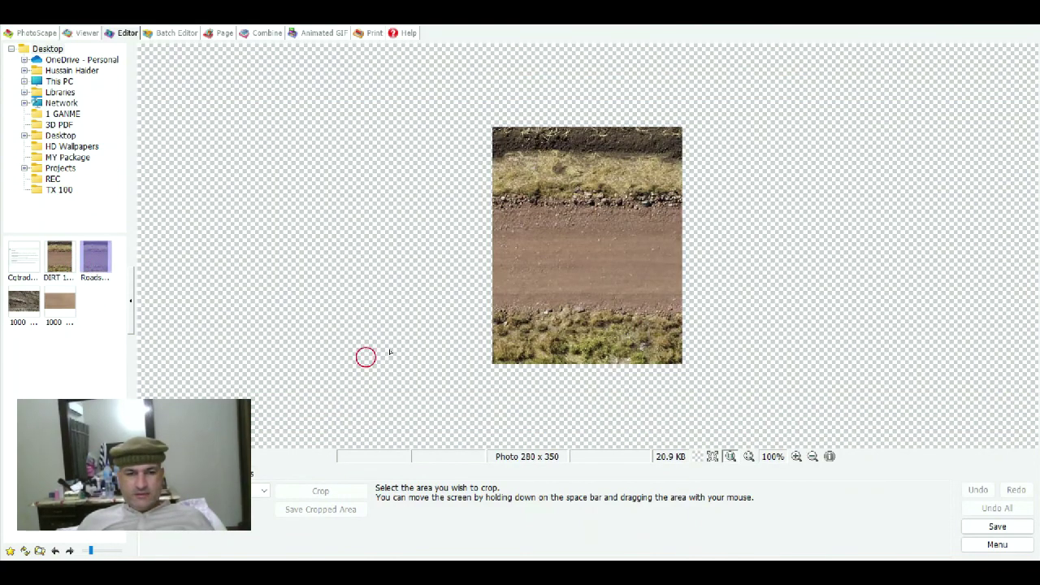
pyautogui.click(796, 456)
pyautogui.click(795, 455)
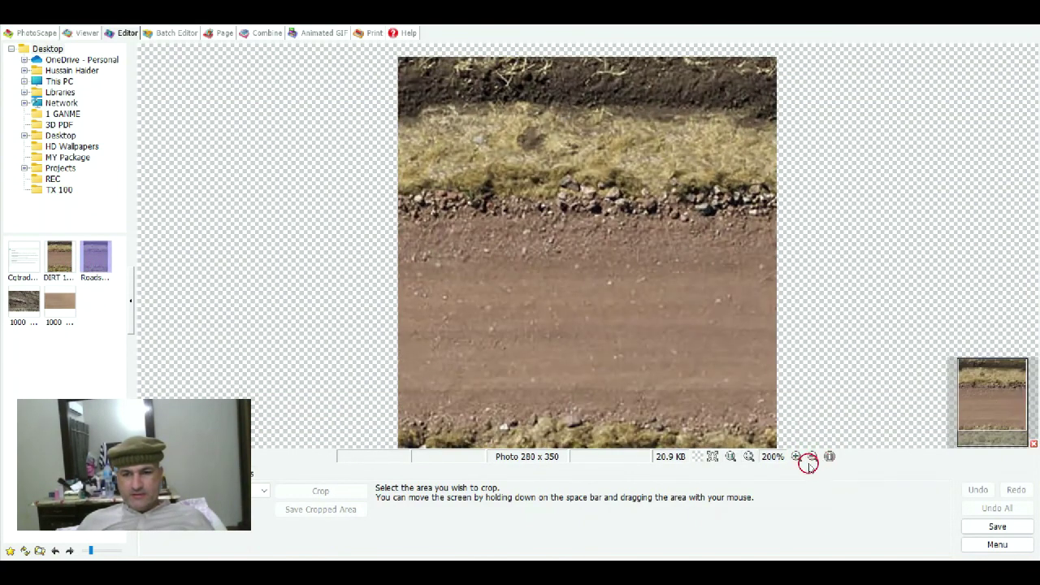
pyautogui.click(812, 456)
pyautogui.click(812, 455)
# Step: Crop the photo to remove the dark soil strip along the top
pyautogui.click(796, 455)
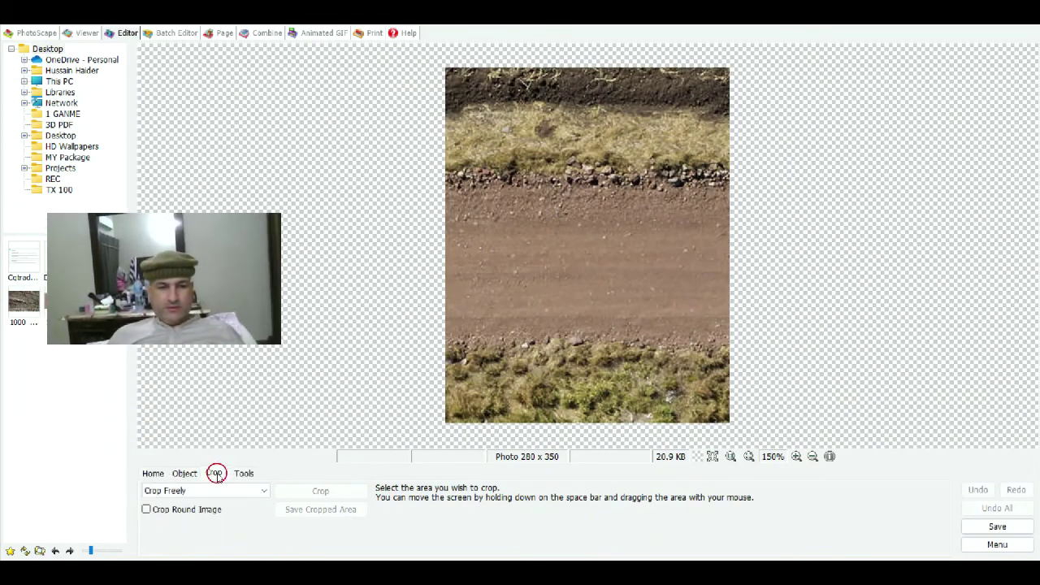
pyautogui.moveTo(429, 424)
pyautogui.mouseDown()
pyautogui.moveTo(680, 294)
pyautogui.moveTo(756, 109)
pyautogui.mouseUp()
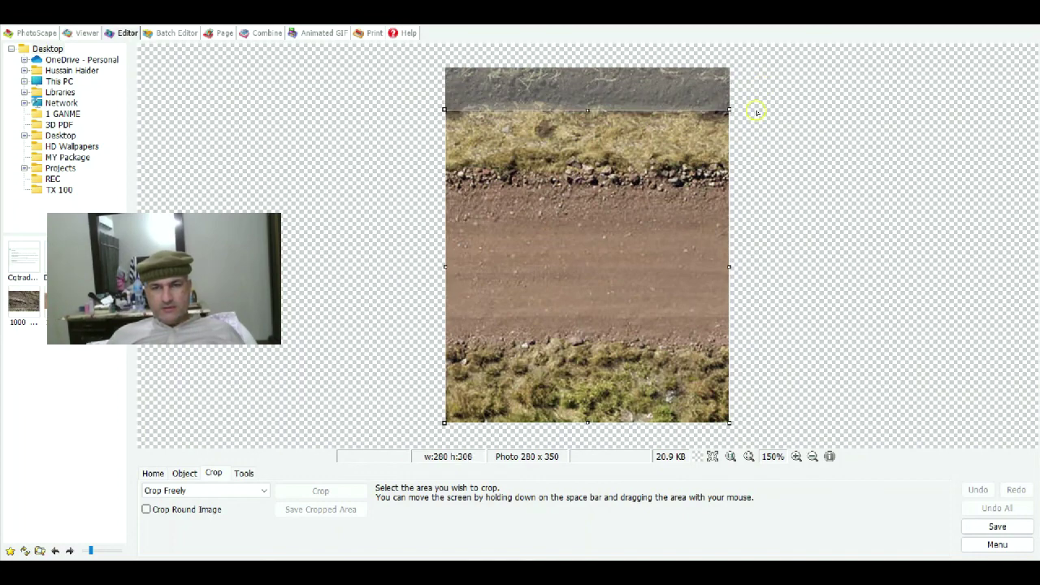
pyautogui.click(342, 494)
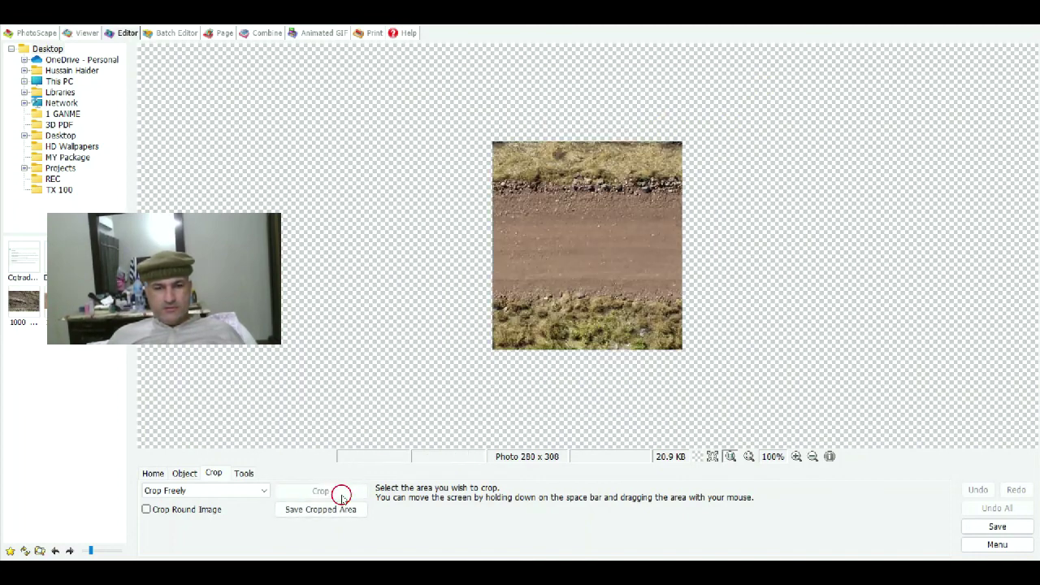
# Step: Rotate the photo 90 degrees so the road runs vertically
pyautogui.click(183, 473)
pyautogui.click(153, 473)
pyautogui.click(319, 508)
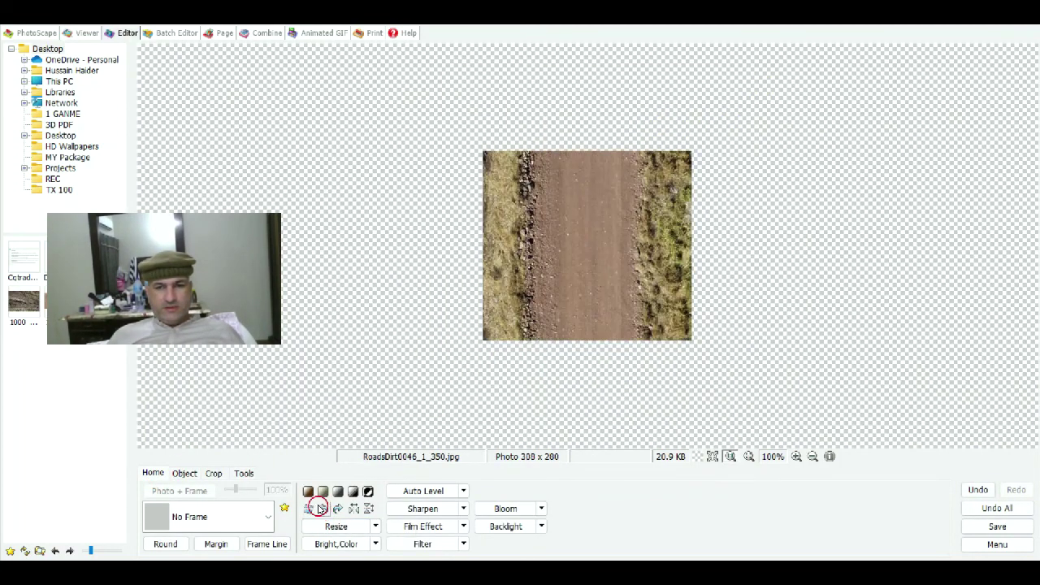
# Step: Overwrite the original photo, then browse a Save As copy to Projects > Terrain Design > Assets > TX 100
pyautogui.click(1024, 529)
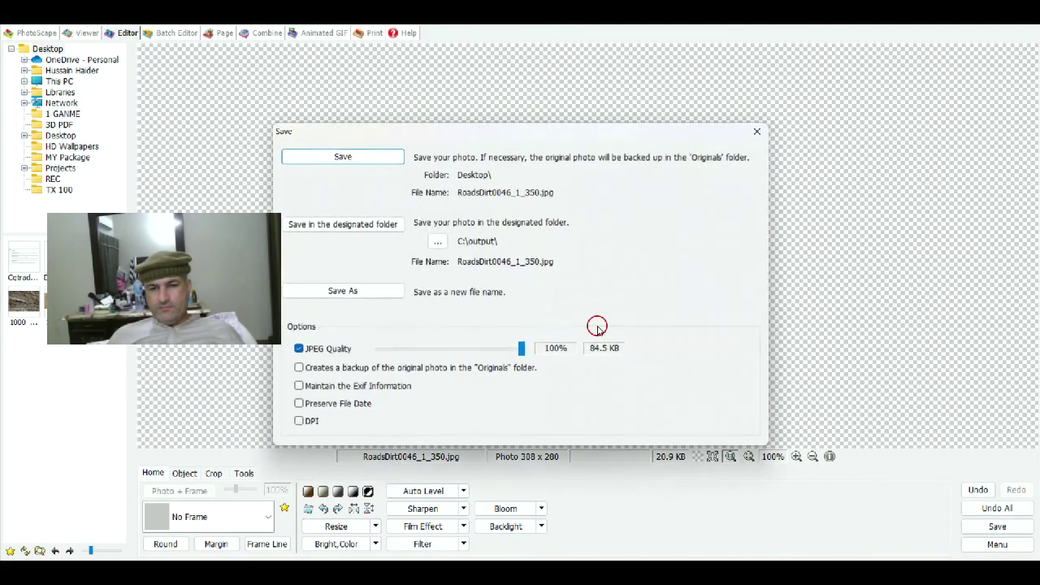
pyautogui.click(355, 154)
pyautogui.click(996, 527)
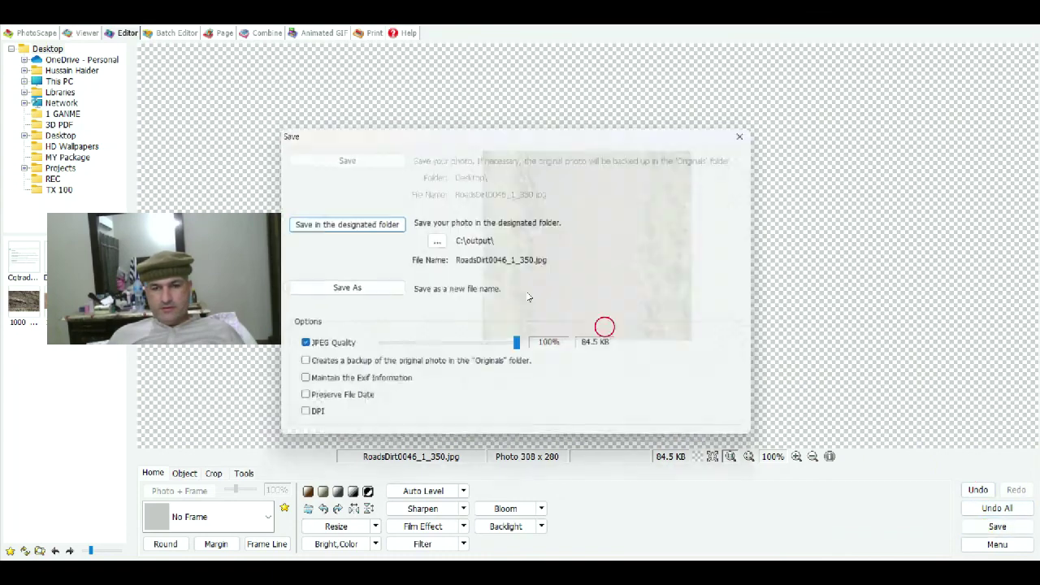
pyautogui.click(375, 295)
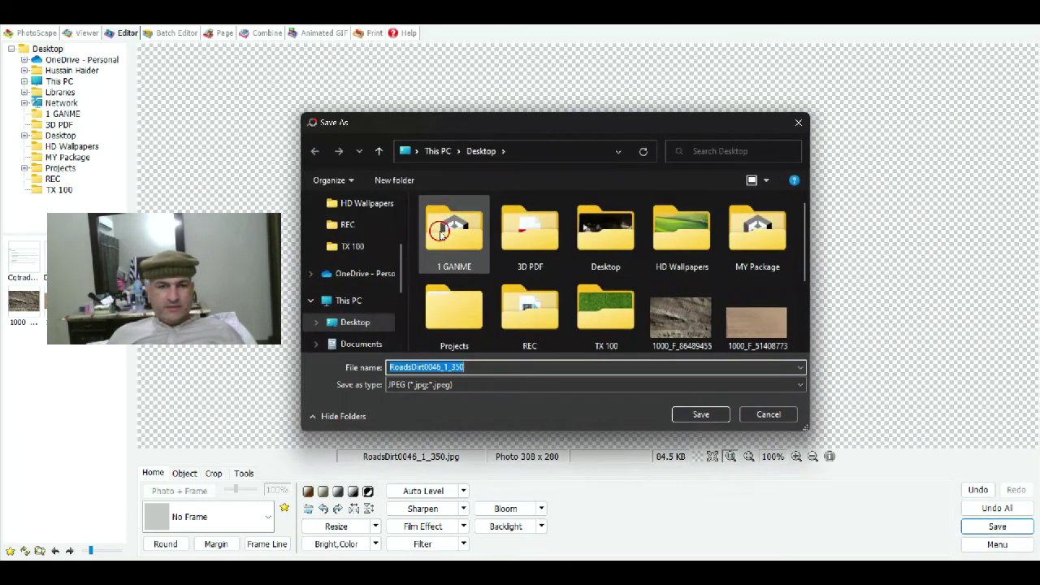
pyautogui.doubleClick(452, 311)
pyautogui.click(463, 225)
pyautogui.doubleClick(463, 225)
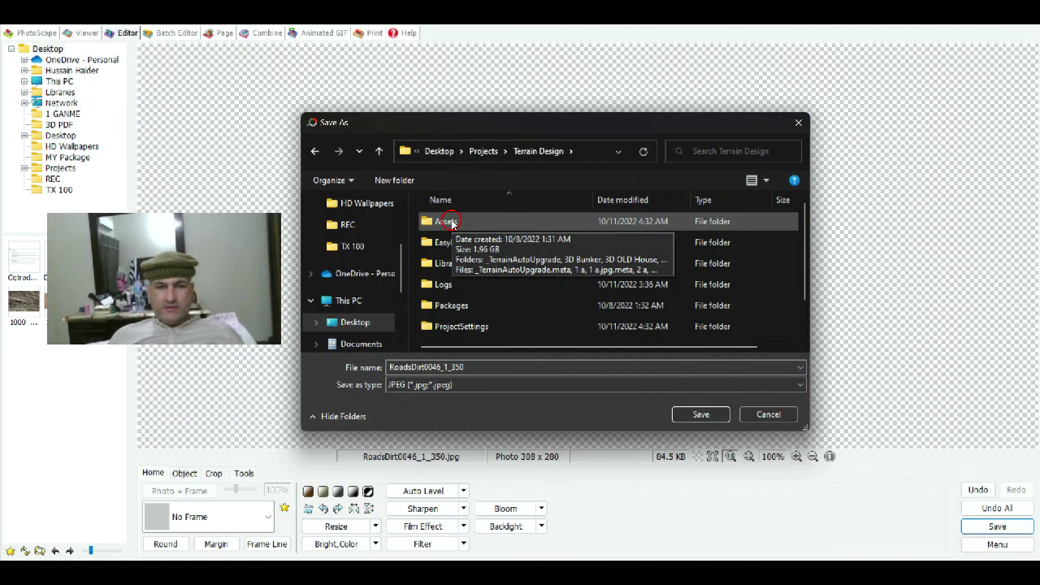
pyautogui.doubleClick(443, 225)
pyautogui.scroll(-2, 481, 288)
pyautogui.scroll(-3, 481, 290)
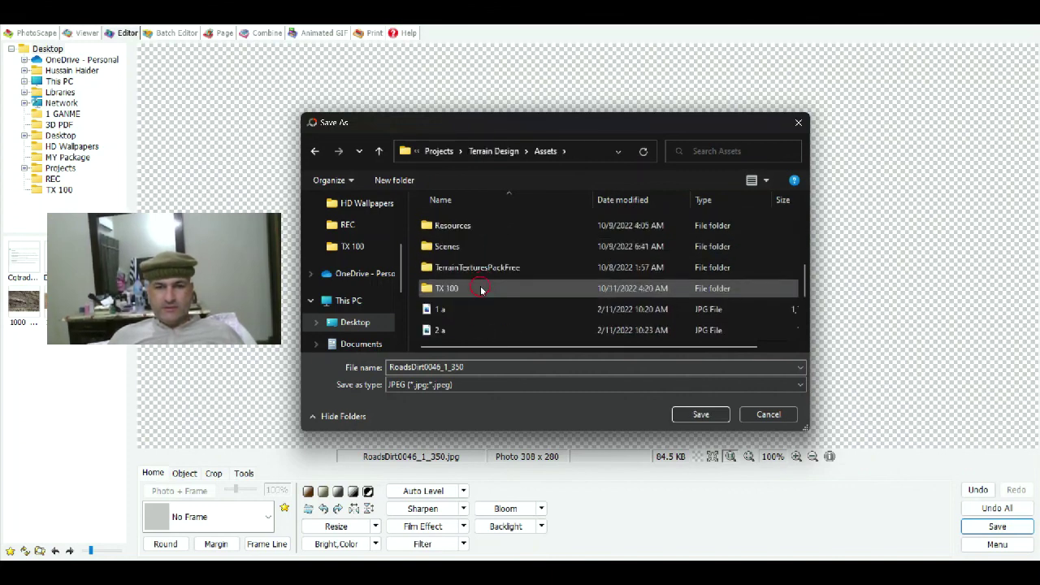
pyautogui.doubleClick(441, 290)
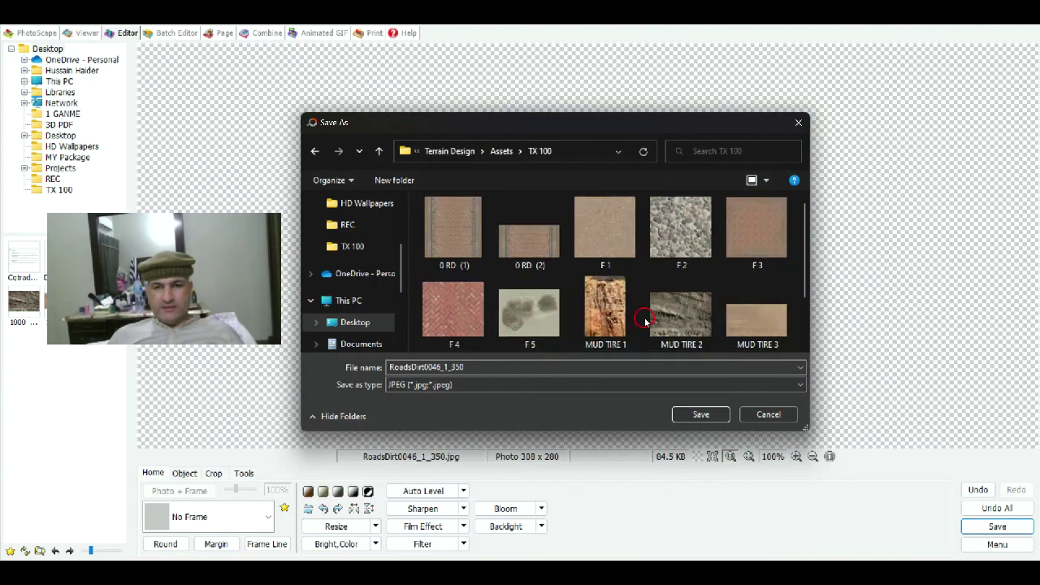
# Step: Save the texture in TX 100 as ROAD 1001
pyautogui.scroll(-1, 676, 305)
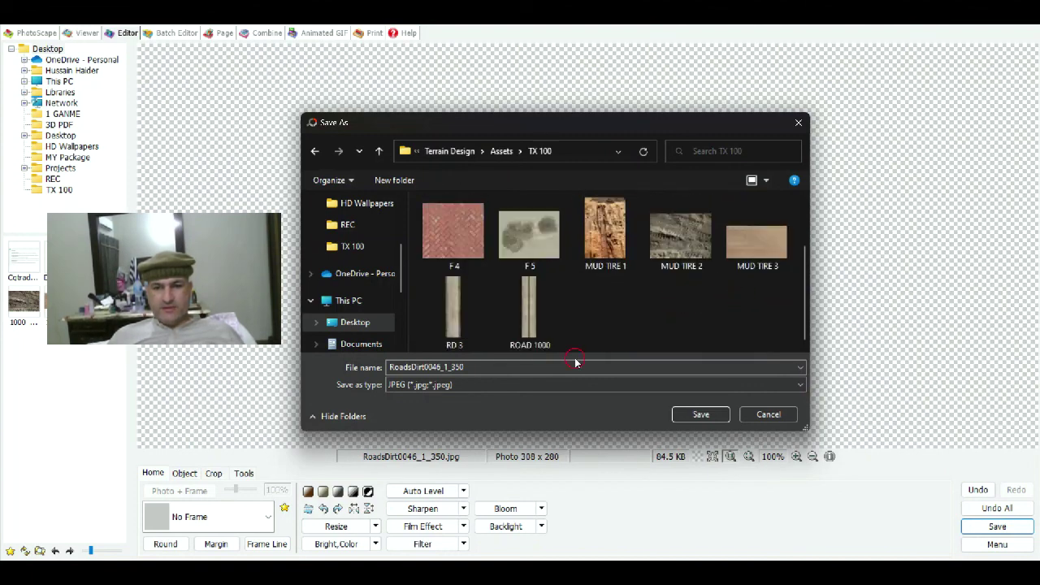
pyautogui.click(527, 337)
pyautogui.click(458, 368)
pyautogui.click(433, 369)
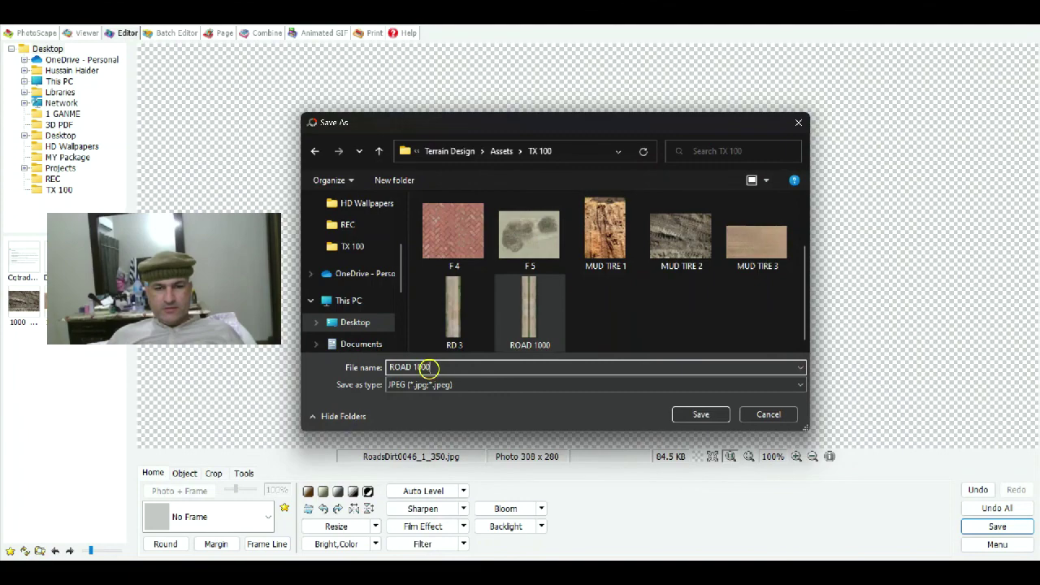
pyautogui.write('1')
pyautogui.click(692, 414)
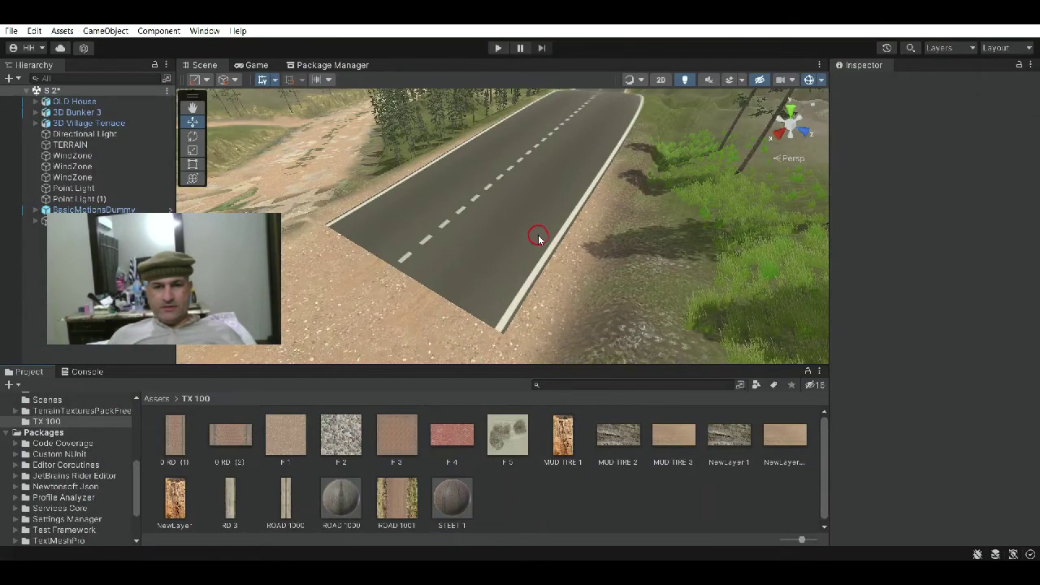
pyautogui.moveTo(538, 238); pyautogui.dragTo(507, 220, button='middle')
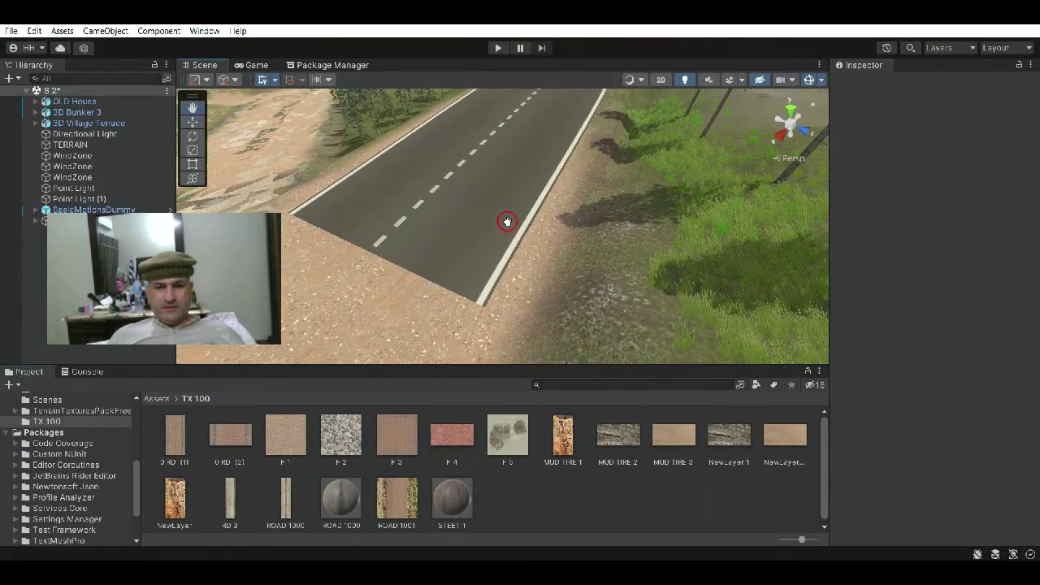
# Step: Create a new material in TX 100 named ROAD 1001
pyautogui.rightClick(522, 505)
pyautogui.moveTo(668, 304)
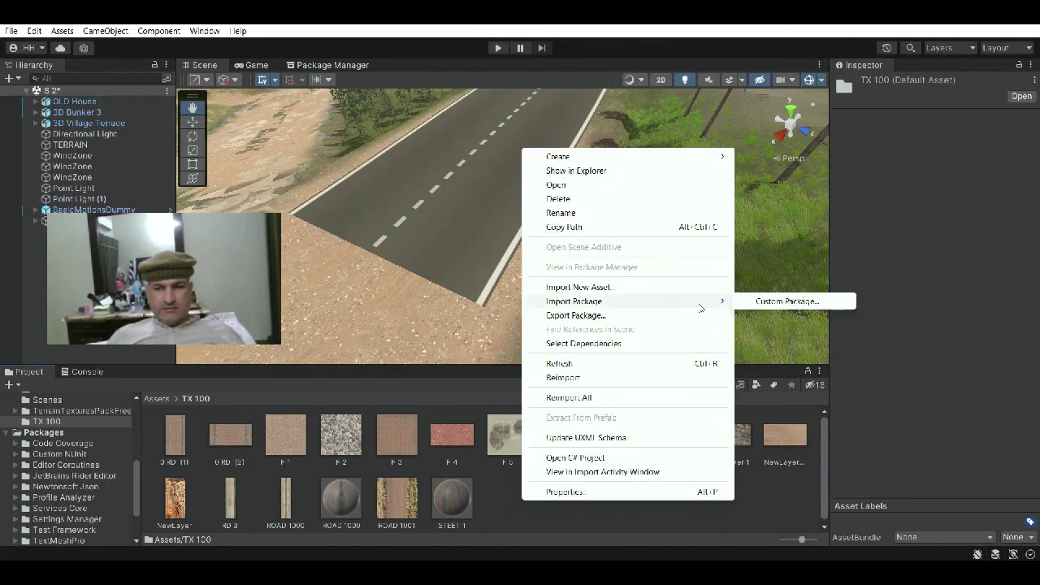
pyautogui.moveTo(690, 156)
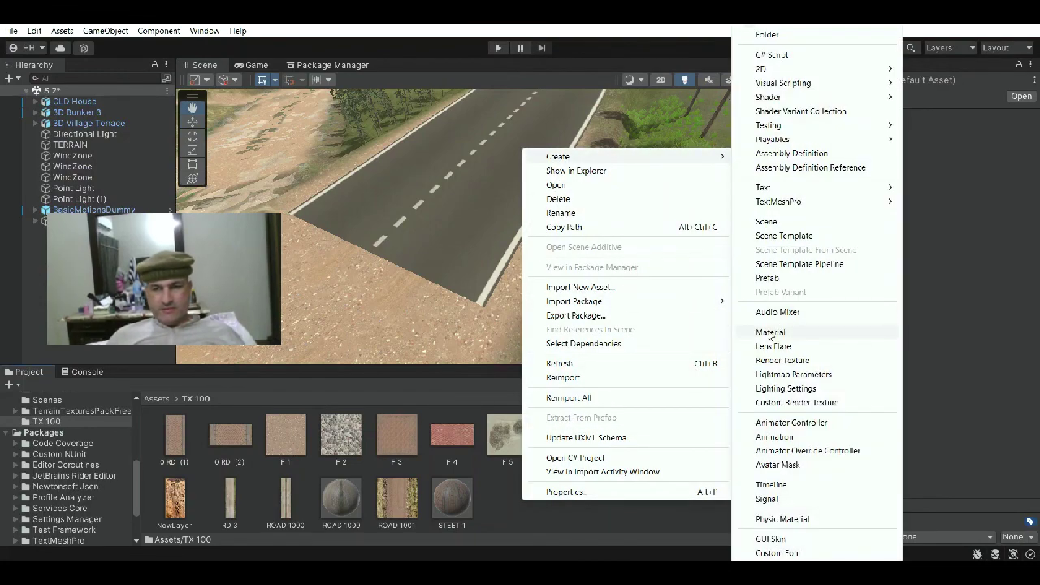
pyautogui.click(770, 333)
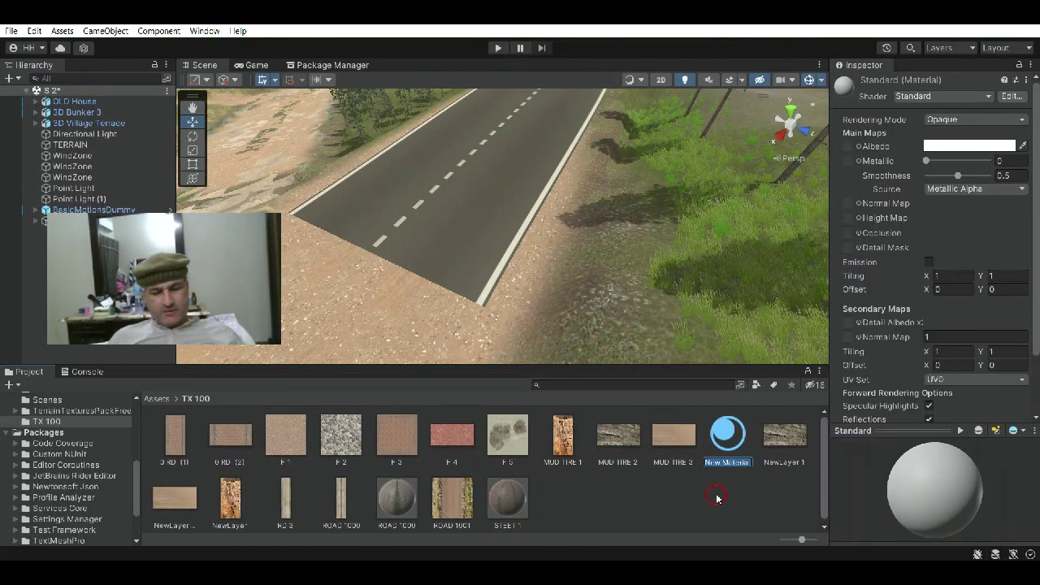
pyautogui.write('F')
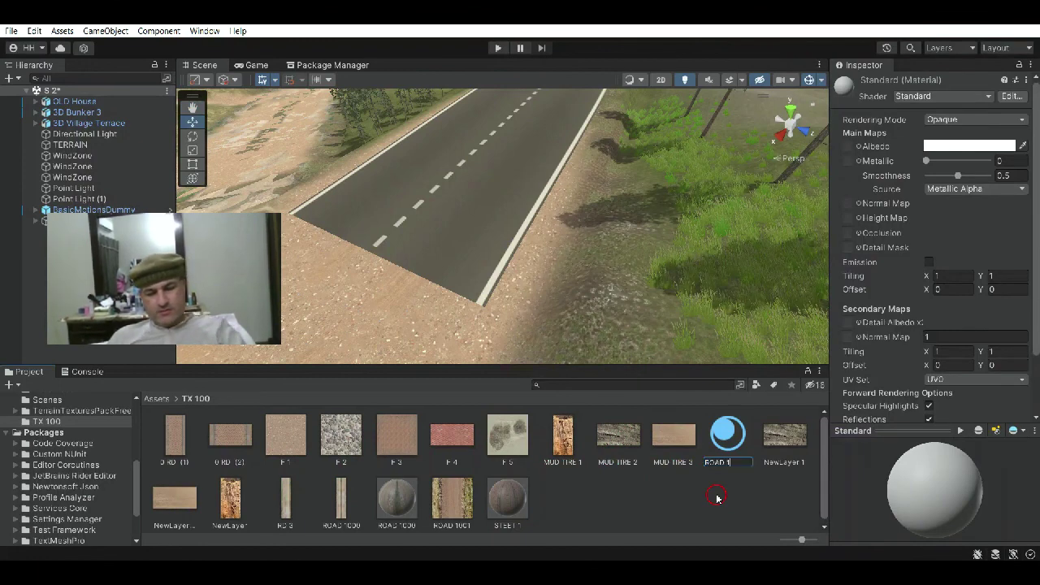
pyautogui.write('001')
pyautogui.press('Return')
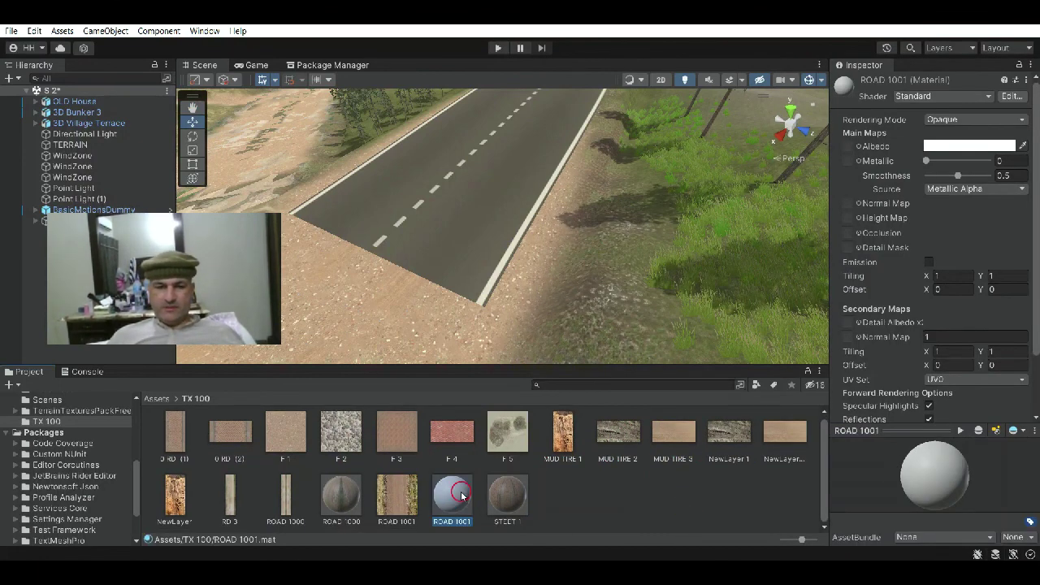
# Step: Set the material's Albedo to the ROAD 1001 texture and drag it onto the road
pyautogui.click(858, 146)
pyautogui.write('R')
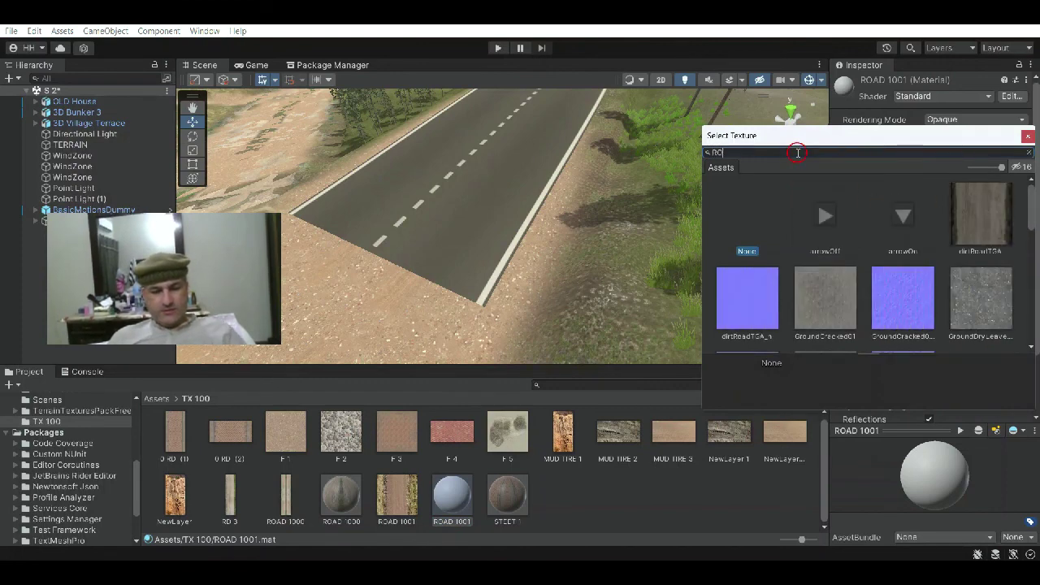
pyautogui.write('OAD')
pyautogui.click(910, 307)
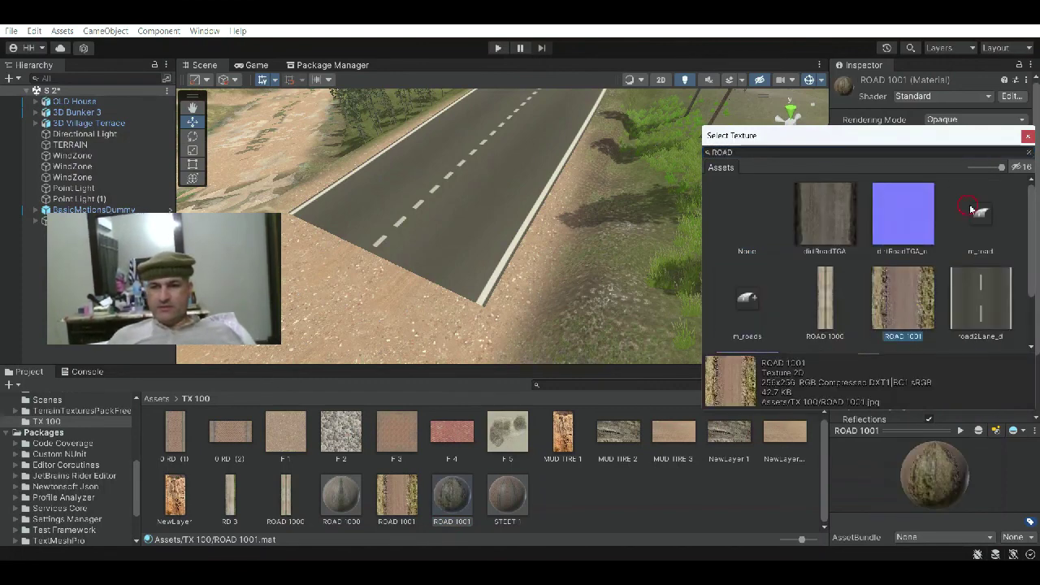
pyautogui.click(1026, 140)
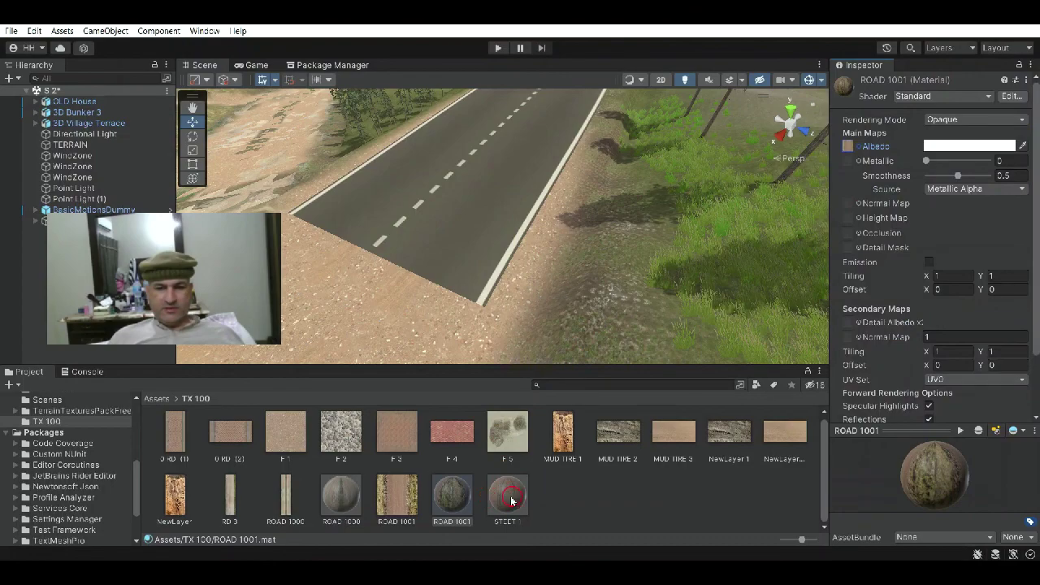
pyautogui.moveTo(450, 498); pyautogui.dragTo(443, 247)
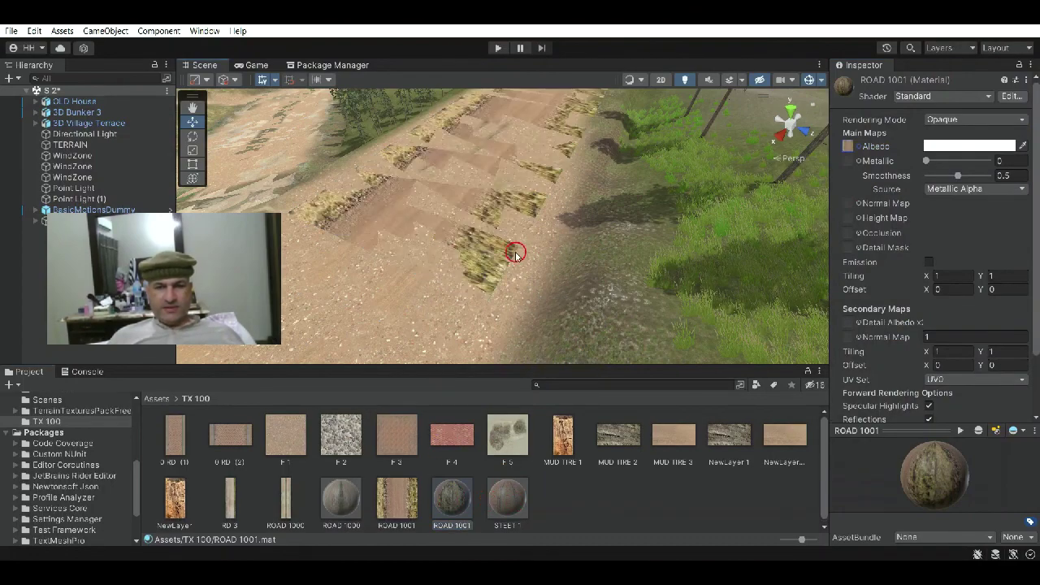
# Step: Inspect the dirt road from several angles and select Road Network
pyautogui.moveTo(516, 253)
pyautogui.mouseDown(button='middle')
pyautogui.moveTo(494, 163)
pyautogui.moveTo(432, 343)
pyautogui.moveTo(501, 267)
pyautogui.moveTo(611, 232)
pyautogui.mouseUp(button='middle')
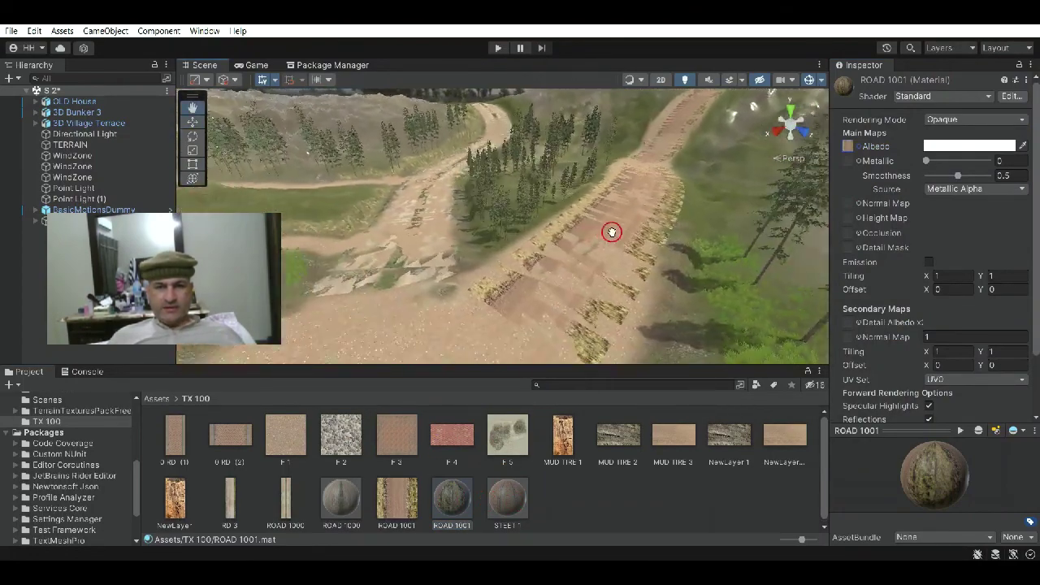
pyautogui.moveTo(612, 232)
pyautogui.mouseDown(button='right')
pyautogui.moveTo(560, 249)
pyautogui.moveTo(592, 225)
pyautogui.moveTo(543, 268)
pyautogui.moveTo(754, 143)
pyautogui.mouseUp(button='right')
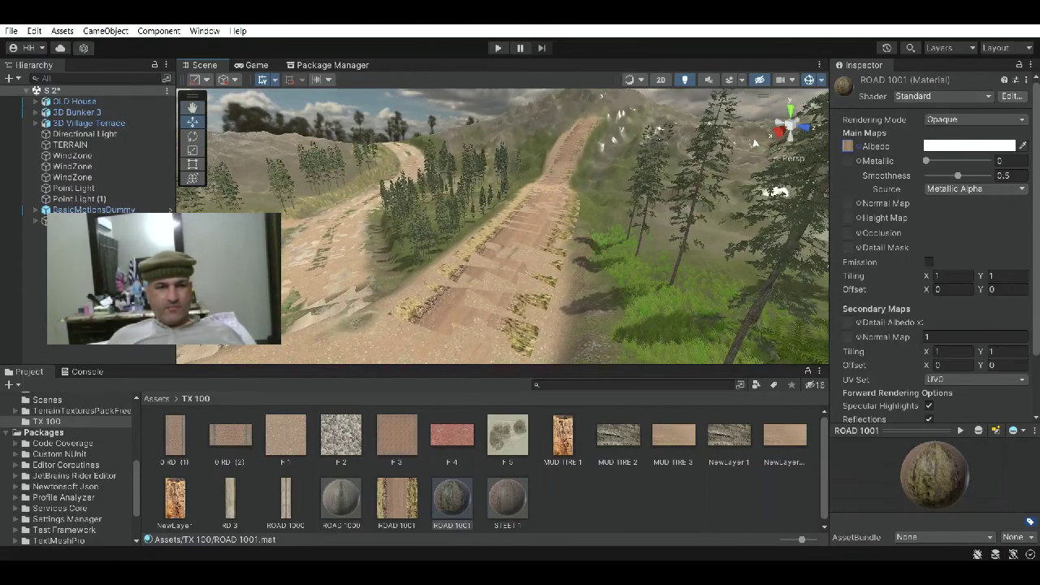
pyautogui.moveTo(539, 255)
pyautogui.mouseDown(button='right')
pyautogui.moveTo(512, 260)
pyautogui.moveTo(460, 233)
pyautogui.moveTo(479, 205)
pyautogui.mouseUp(button='right')
pyautogui.moveTo(480, 205); pyautogui.dragTo(484, 209, button='middle')
pyautogui.click(58, 222)
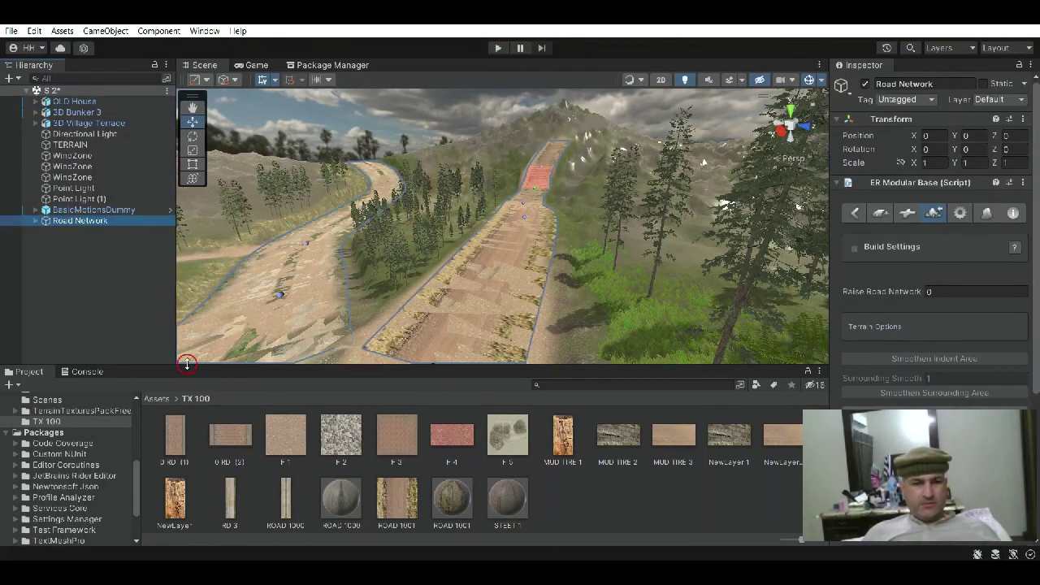
pyautogui.moveTo(368, 221)
pyautogui.mouseDown(button='right')
pyautogui.moveTo(480, 220)
pyautogui.moveTo(372, 204)
pyautogui.moveTo(416, 231)
pyautogui.moveTo(306, 243)
pyautogui.moveTo(420, 276)
pyautogui.moveTo(585, 284)
pyautogui.moveTo(542, 282)
pyautogui.moveTo(425, 235)
pyautogui.moveTo(508, 300)
pyautogui.moveTo(625, 223)
pyautogui.moveTo(452, 266)
pyautogui.moveTo(529, 277)
pyautogui.mouseUp(button='right')
pyautogui.moveTo(490, 207); pyautogui.dragTo(590, 230, button='right')
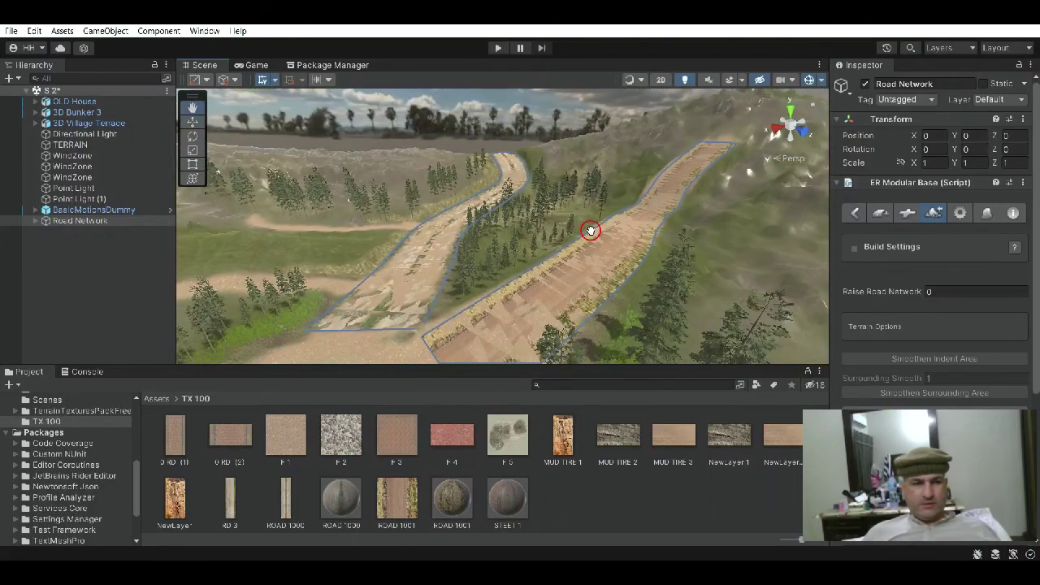
# Step: Set the Road Objects group's Transform Position Y to 0.3
pyautogui.click(38, 221)
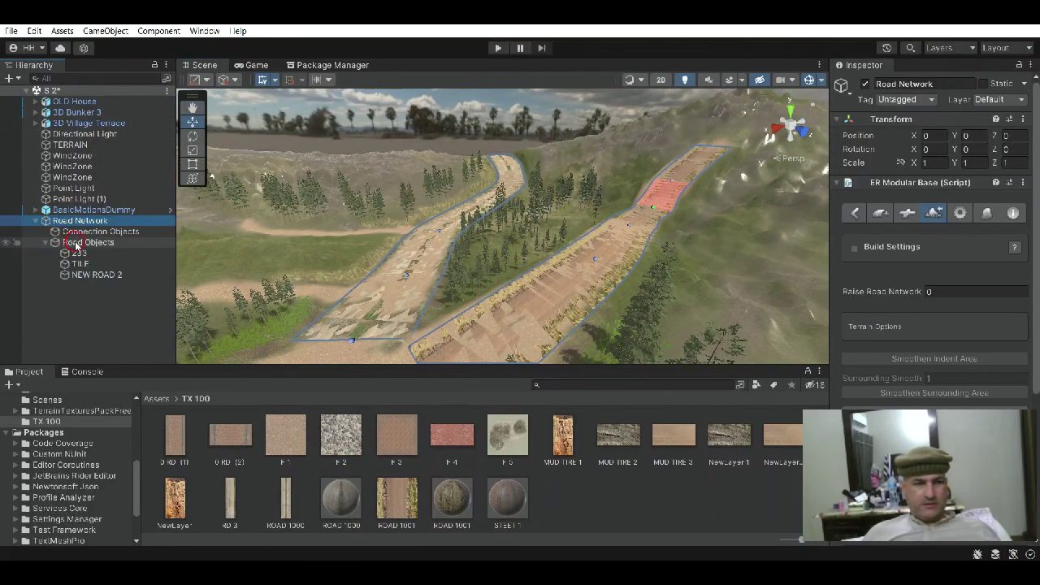
pyautogui.click(73, 243)
pyautogui.moveTo(463, 252); pyautogui.dragTo(488, 211, button='right')
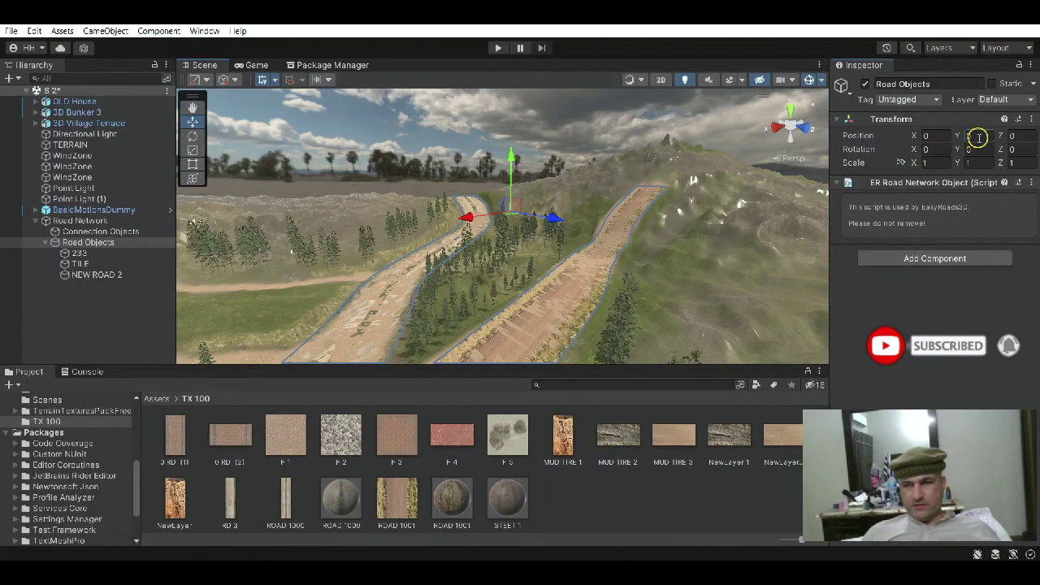
pyautogui.write('0.3')
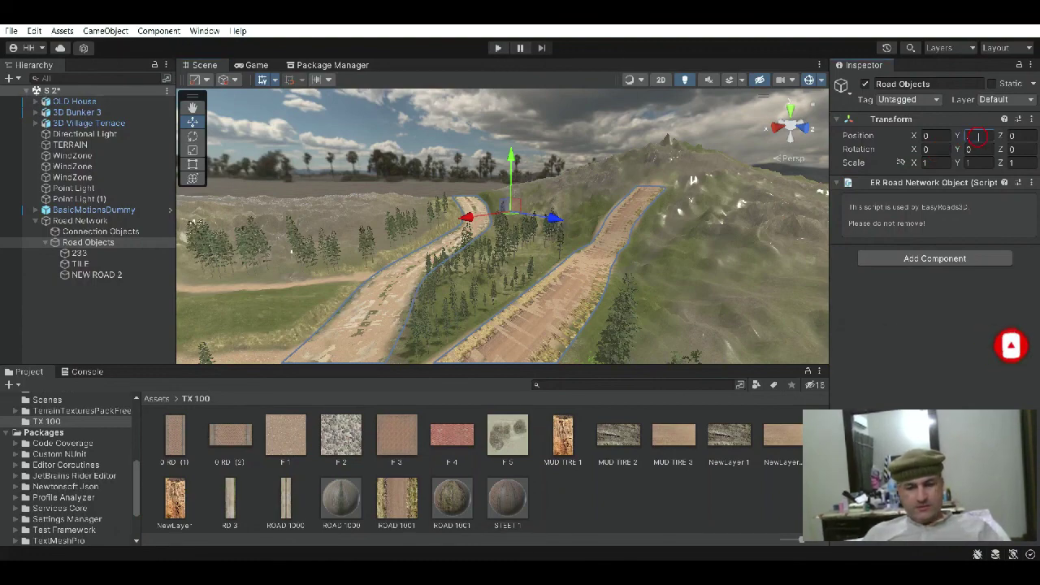
pyautogui.press('Return')
pyautogui.moveTo(622, 216)
pyautogui.mouseDown(button='right')
pyautogui.moveTo(547, 265)
pyautogui.moveTo(570, 209)
pyautogui.moveTo(505, 210)
pyautogui.moveTo(552, 127)
pyautogui.moveTo(529, 195)
pyautogui.moveTo(545, 248)
pyautogui.moveTo(562, 229)
pyautogui.moveTo(496, 232)
pyautogui.moveTo(520, 235)
pyautogui.mouseUp(button='right')
# Step: Set the ROAD 1001 material's Main Maps Tiling Y to 0.3 and check the stretched road surface
pyautogui.click(477, 237)
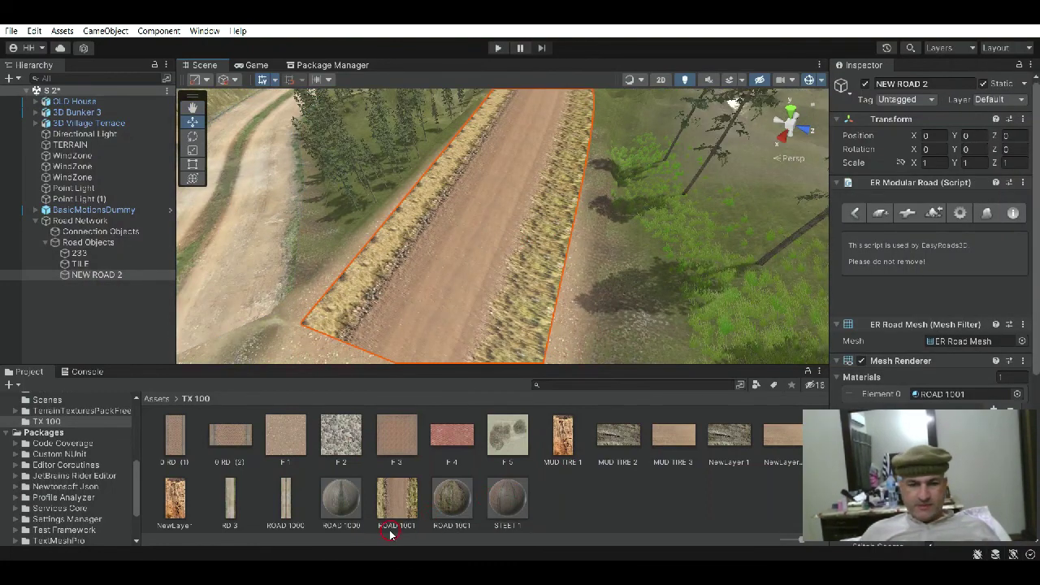
pyautogui.click(453, 502)
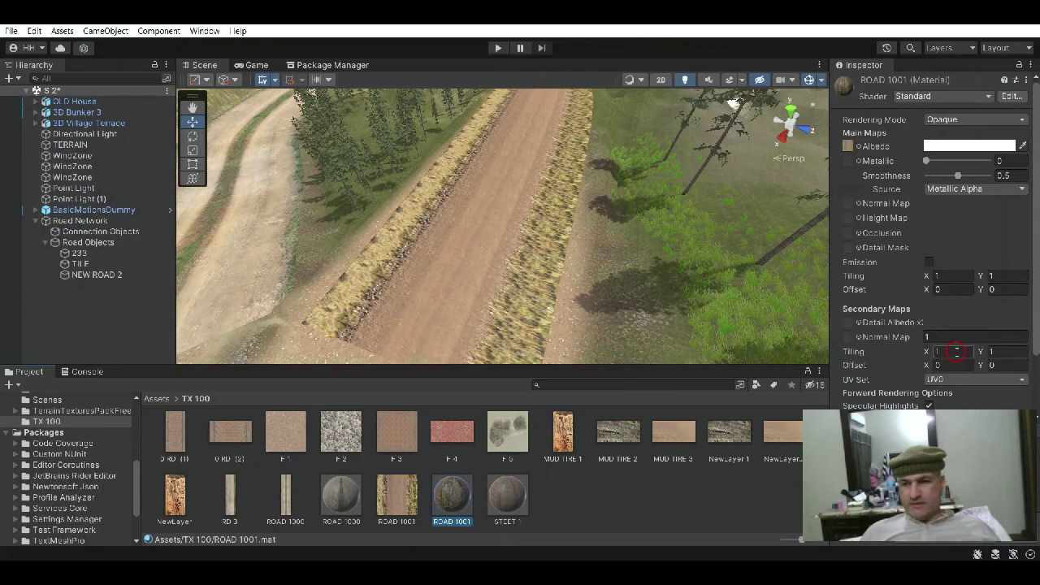
pyautogui.click(999, 351)
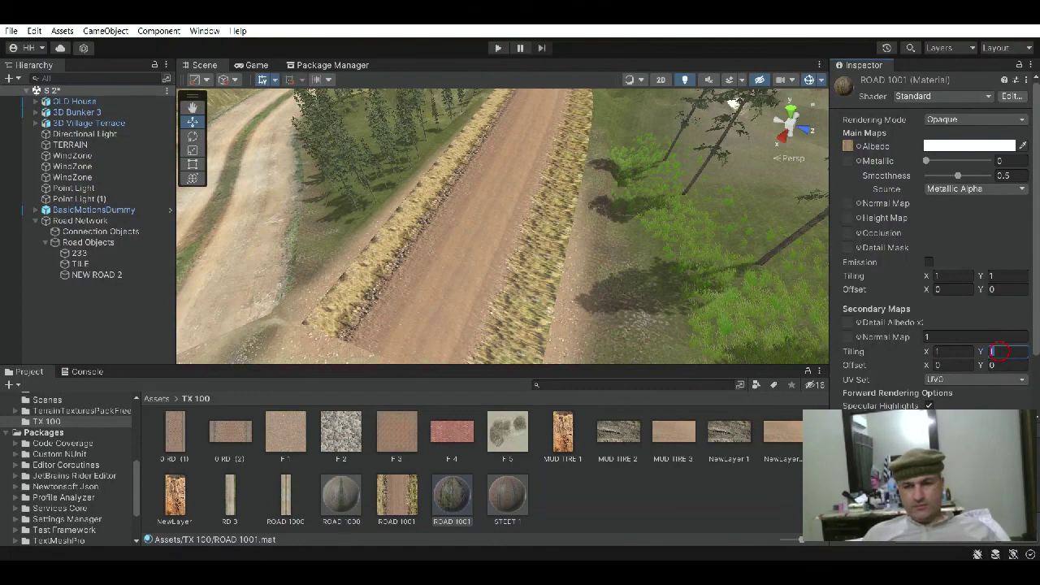
pyautogui.write('2')
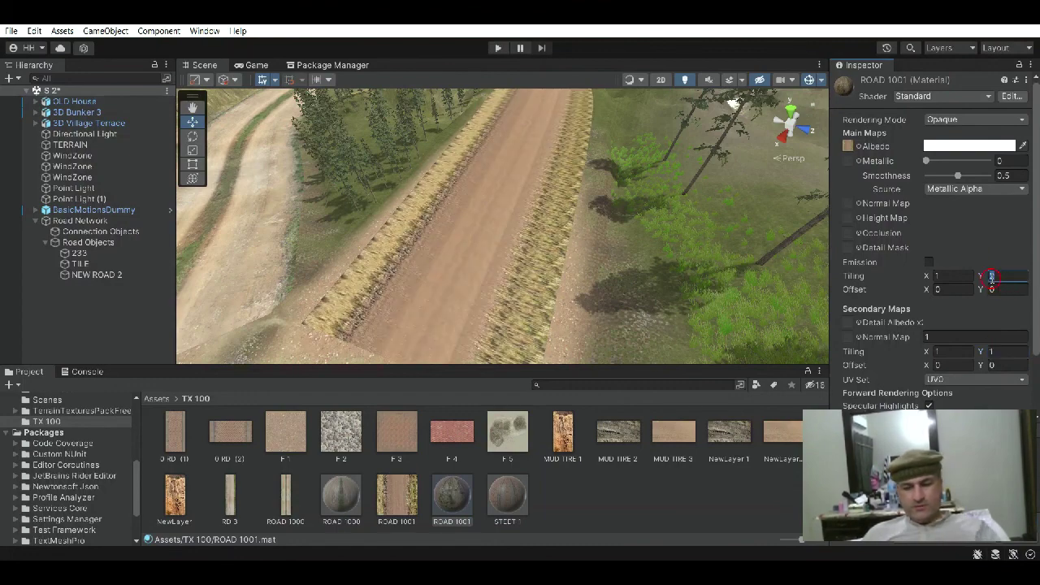
pyautogui.write('3')
pyautogui.moveTo(592, 224); pyautogui.dragTo(550, 209, button='right')
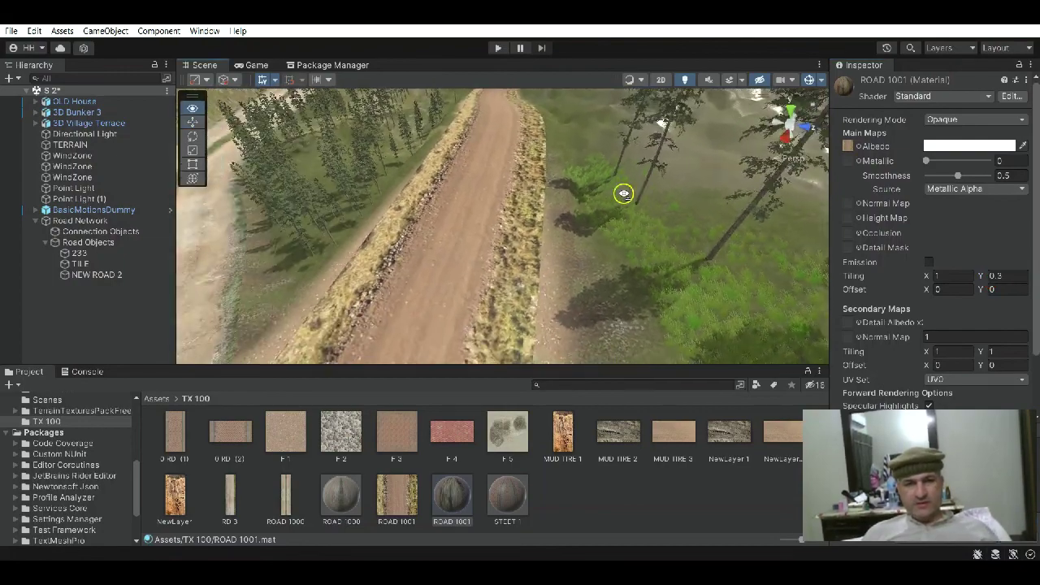
pyautogui.scroll(-5, 550, 209)
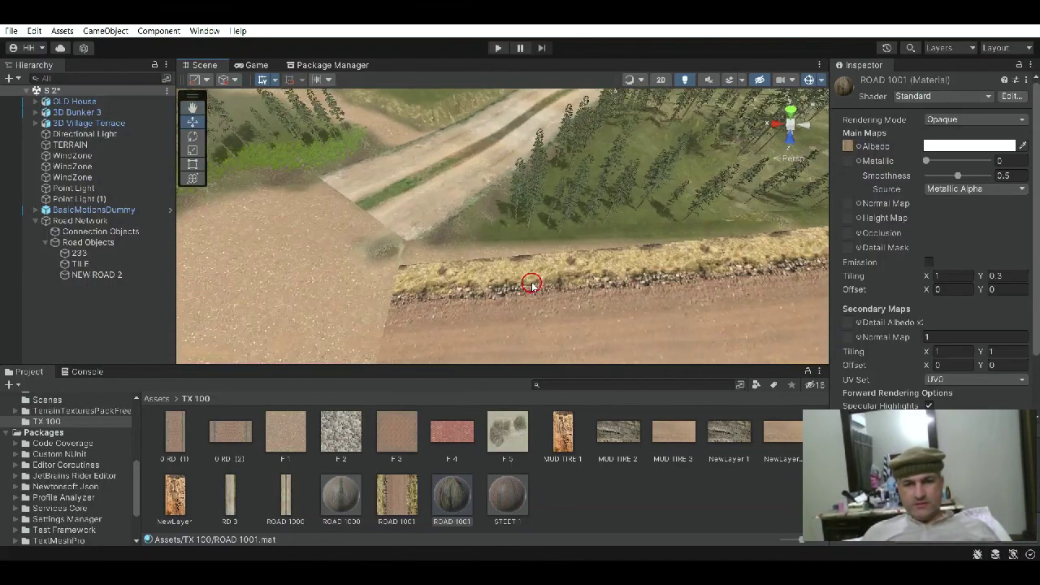
# Step: Fly along the dirt road to inspect it, then delete NEW ROAD 2 from the Hierarchy
pyautogui.moveTo(531, 284)
pyautogui.mouseDown(button='right')
pyautogui.moveTo(652, 257)
pyautogui.moveTo(566, 261)
pyautogui.mouseUp(button='right')
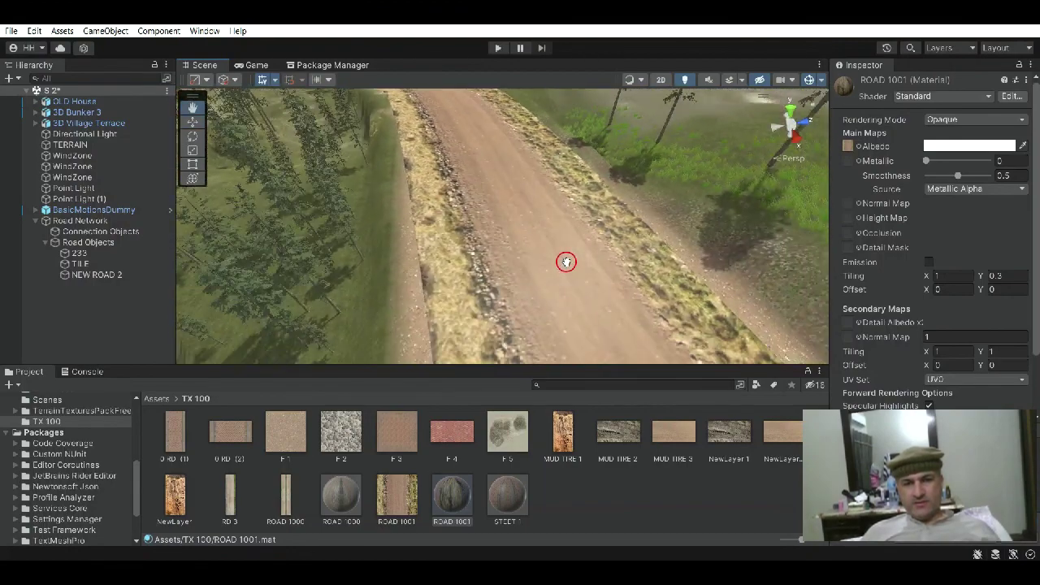
pyautogui.moveTo(566, 261)
pyautogui.mouseDown(button='right')
pyautogui.moveTo(497, 186)
pyautogui.moveTo(518, 241)
pyautogui.moveTo(380, 260)
pyautogui.mouseUp(button='right')
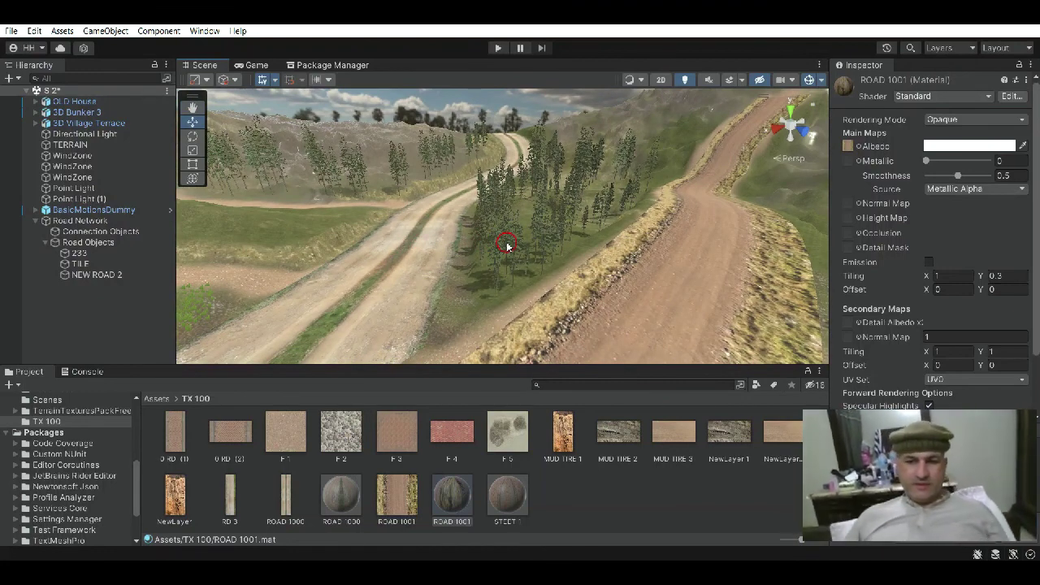
pyautogui.moveTo(506, 245)
pyautogui.mouseDown(button='right')
pyautogui.moveTo(508, 214)
pyautogui.moveTo(690, 313)
pyautogui.moveTo(430, 216)
pyautogui.moveTo(445, 238)
pyautogui.moveTo(557, 271)
pyautogui.moveTo(541, 234)
pyautogui.moveTo(492, 225)
pyautogui.moveTo(627, 264)
pyautogui.moveTo(477, 209)
pyautogui.moveTo(505, 251)
pyautogui.moveTo(647, 230)
pyautogui.moveTo(523, 220)
pyautogui.moveTo(477, 233)
pyautogui.moveTo(485, 227)
pyautogui.moveTo(491, 257)
pyautogui.mouseUp(button='right')
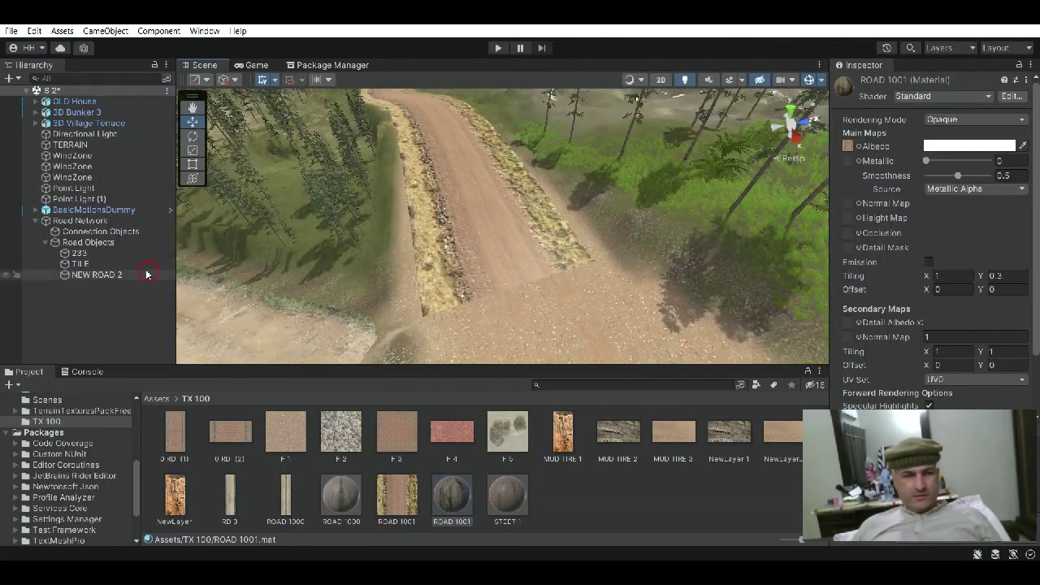
pyautogui.click(101, 279)
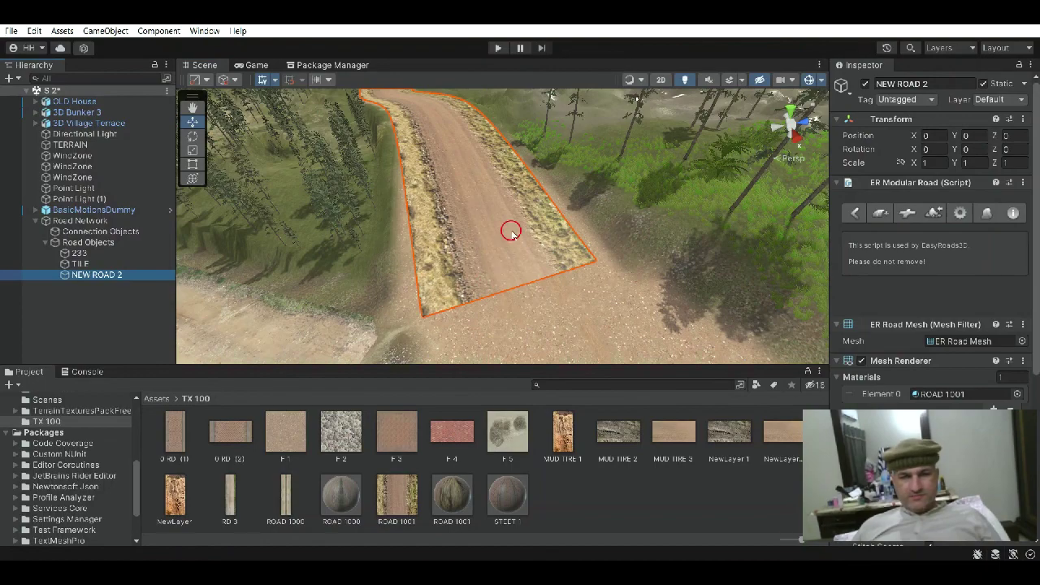
pyautogui.rightClick(108, 278)
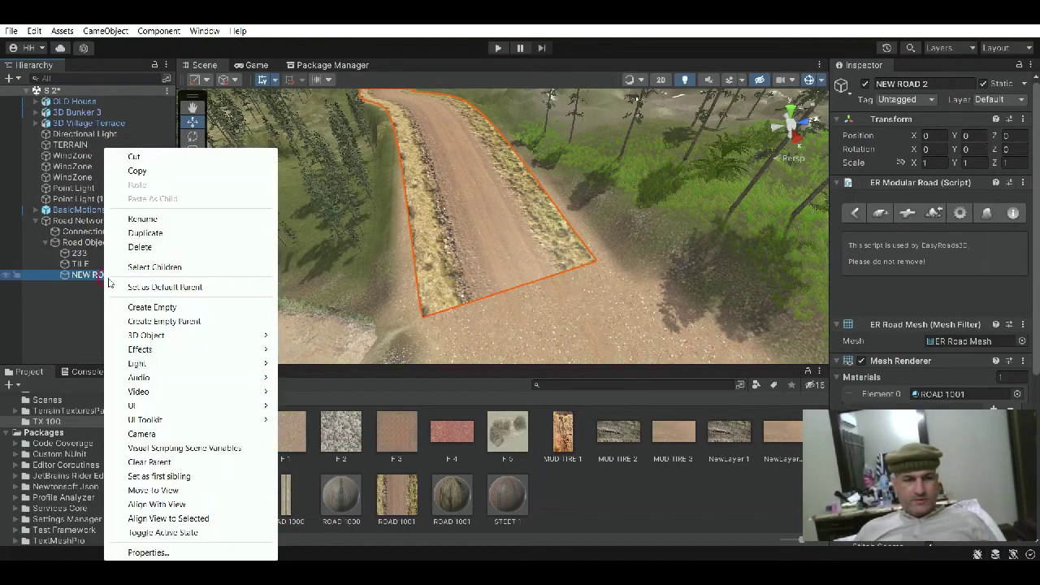
pyautogui.click(165, 247)
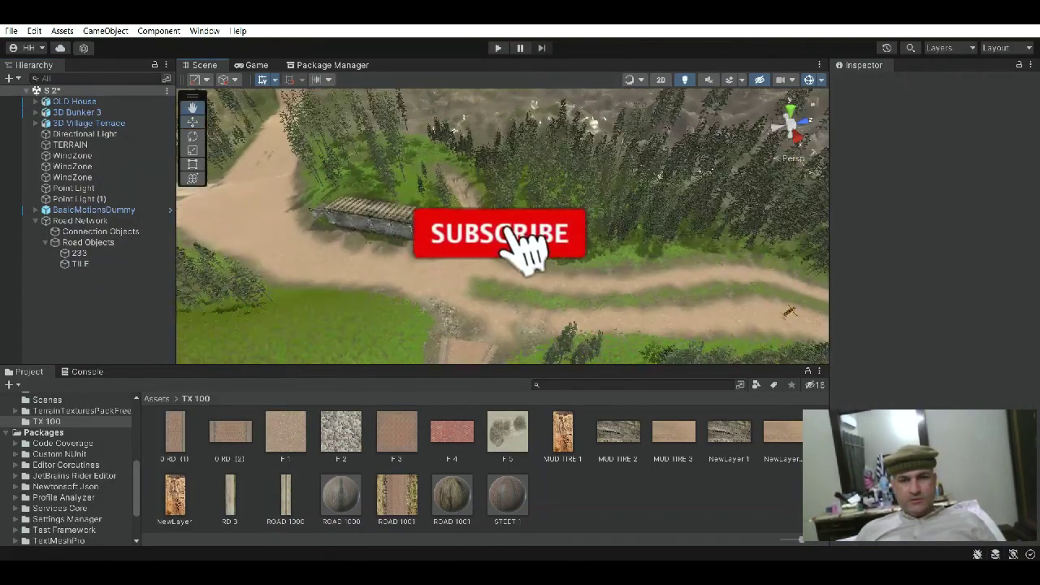
pyautogui.moveTo(524, 248); pyautogui.dragTo(530, 265, button='middle')
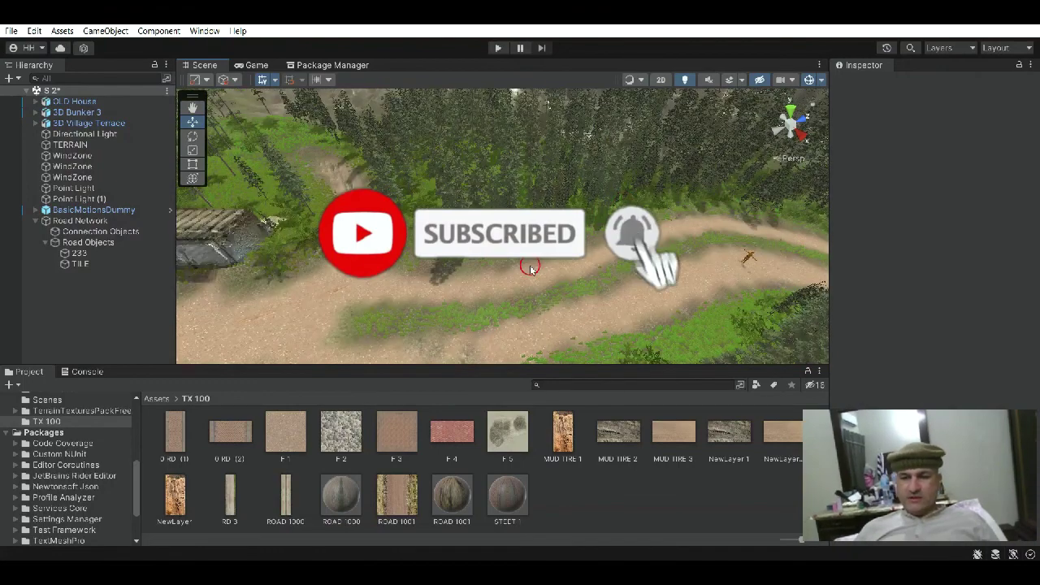